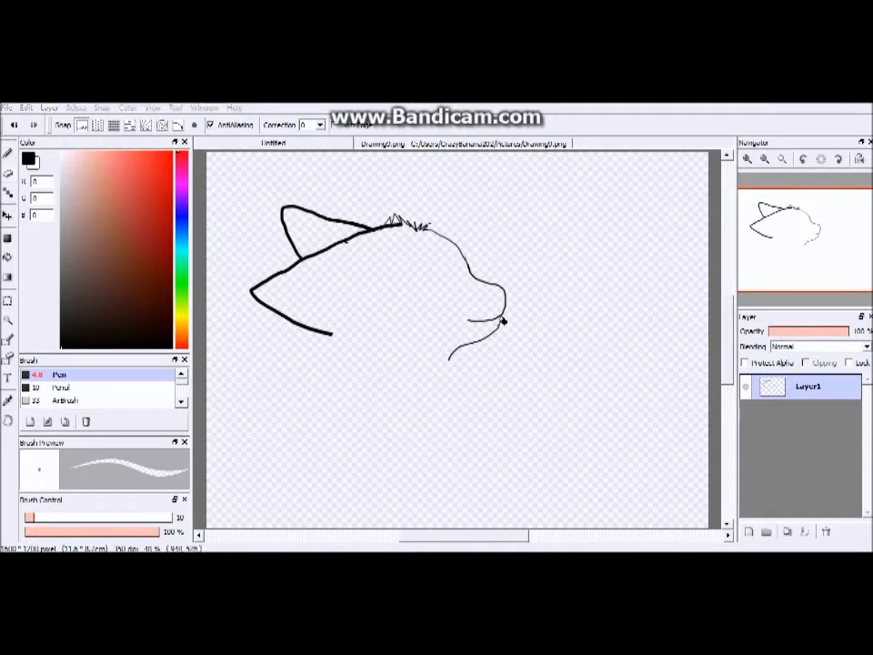
# Redraw the animal's chin line and shorten the mouth line beneath the muzzle with the Pen brush
pyautogui.click(7, 154)
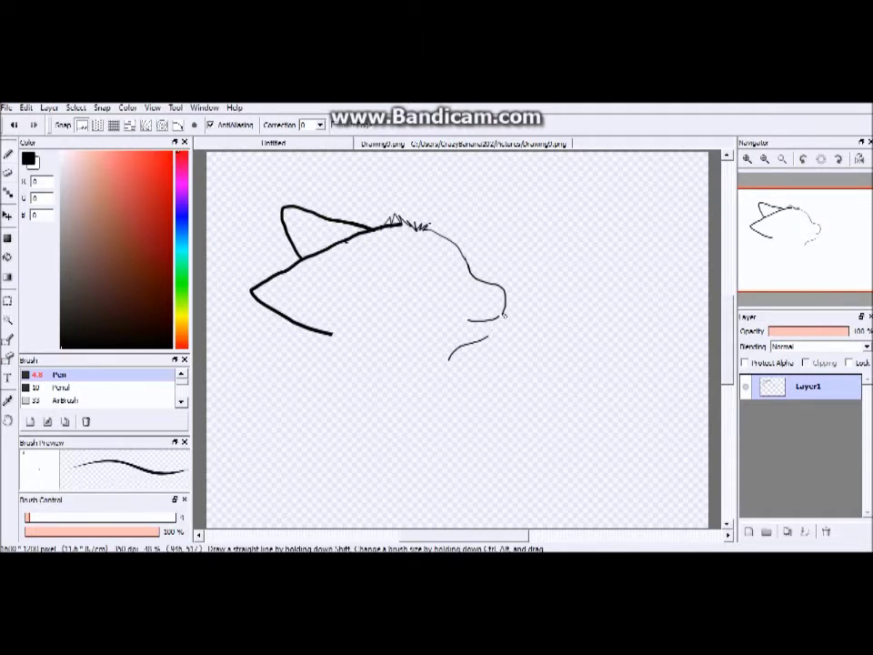
pyautogui.press('e')
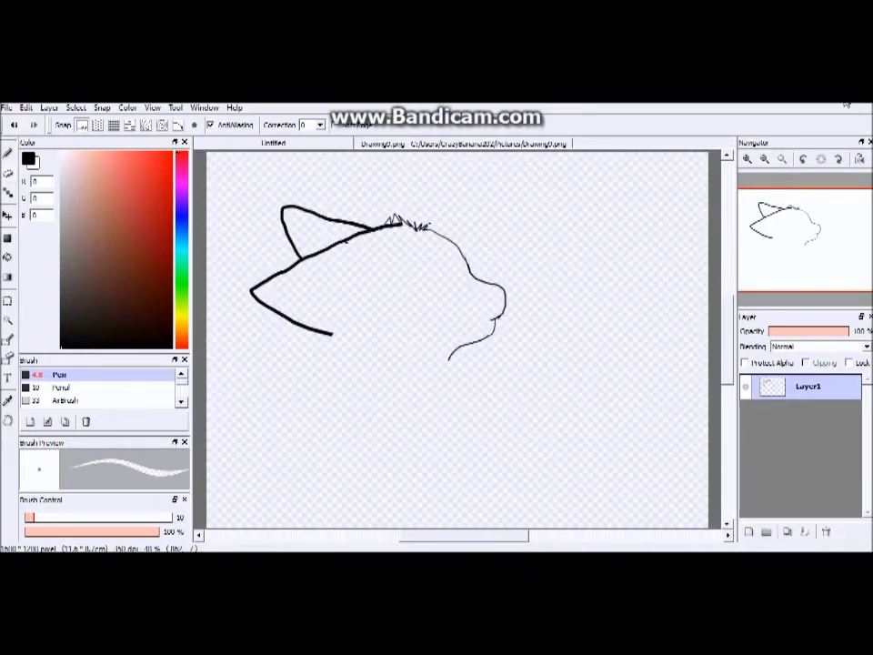
pyautogui.press('b')
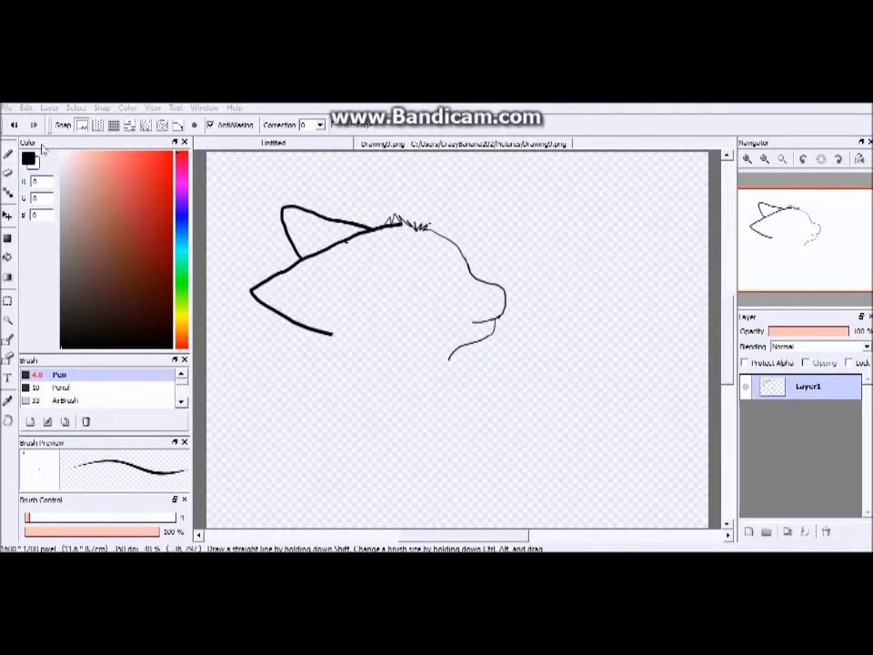
# Redraw the forehead outline with a pointed tuft of fur sweeping forward from the top of the head
pyautogui.hotkey('ctrl', 'z')
pyautogui.click(8, 215)
pyautogui.click(14, 125)
pyautogui.click(14, 125)
pyautogui.click(8, 156)
pyautogui.moveTo(428, 228)
pyautogui.mouseDown()
pyautogui.moveTo(452, 227)
pyautogui.moveTo(433, 237)
pyautogui.moveTo(486, 282)
pyautogui.mouseUp()
pyautogui.click(14, 126)
pyautogui.hotkey('ctrl', 'z')
pyautogui.moveTo(425, 223)
pyautogui.mouseDown()
pyautogui.moveTo(470, 210)
pyautogui.moveTo(463, 236)
pyautogui.moveTo(482, 273)
pyautogui.mouseUp()
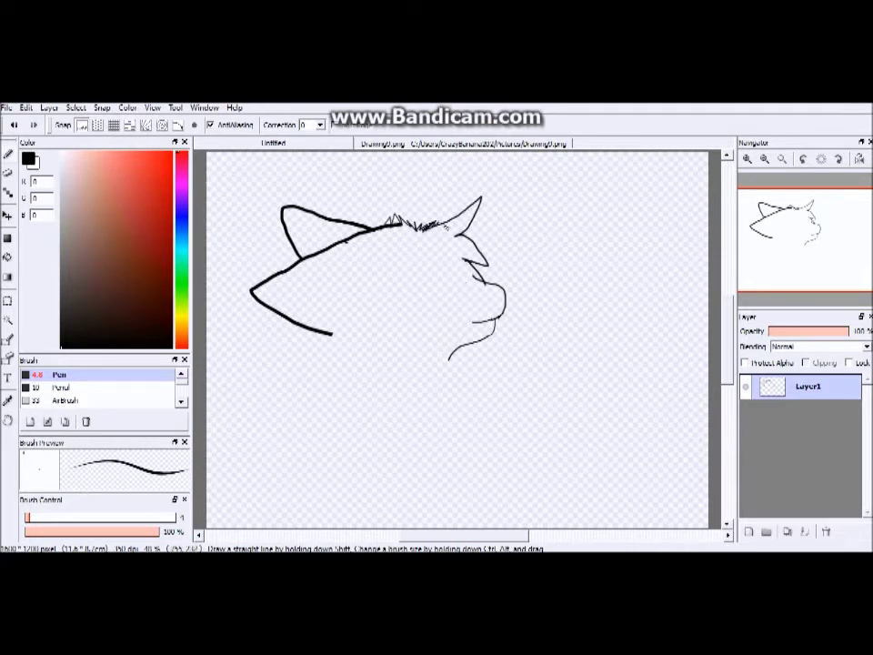
# Erase the spiky brow line and replace it with a second pointed tuft and a smooth curve down to the muzzle
pyautogui.press('e')
pyautogui.moveTo(493, 271)
pyautogui.mouseDown()
pyautogui.moveTo(456, 251)
pyautogui.moveTo(483, 258)
pyautogui.moveTo(458, 242)
pyautogui.moveTo(507, 219)
pyautogui.moveTo(494, 250)
pyautogui.moveTo(498, 290)
pyautogui.mouseUp()
pyautogui.click(8, 154)
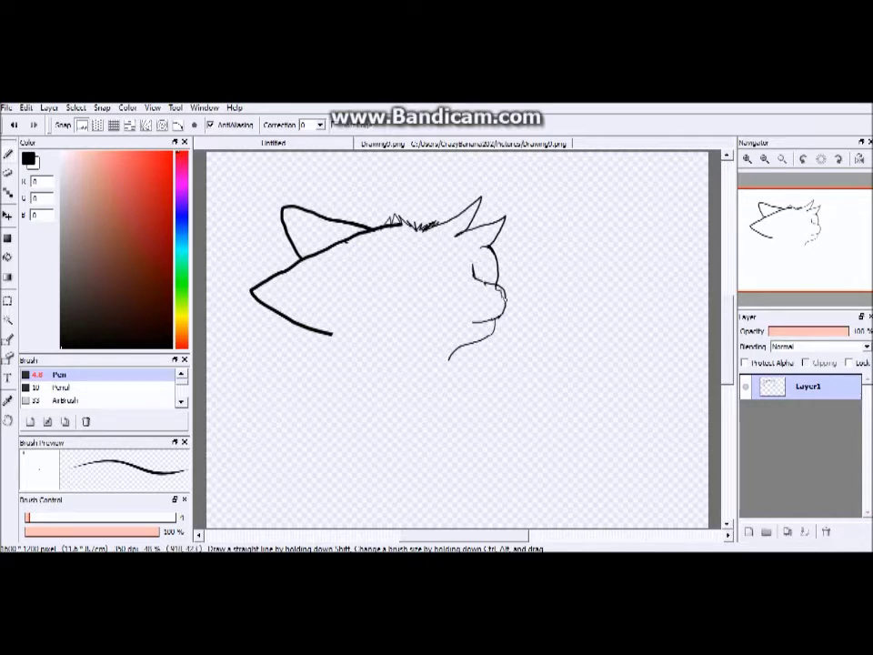
# Draw the throat line with jagged chest fur and an arched shoulder line behind it
pyautogui.moveTo(449, 360); pyautogui.dragTo(452, 526)
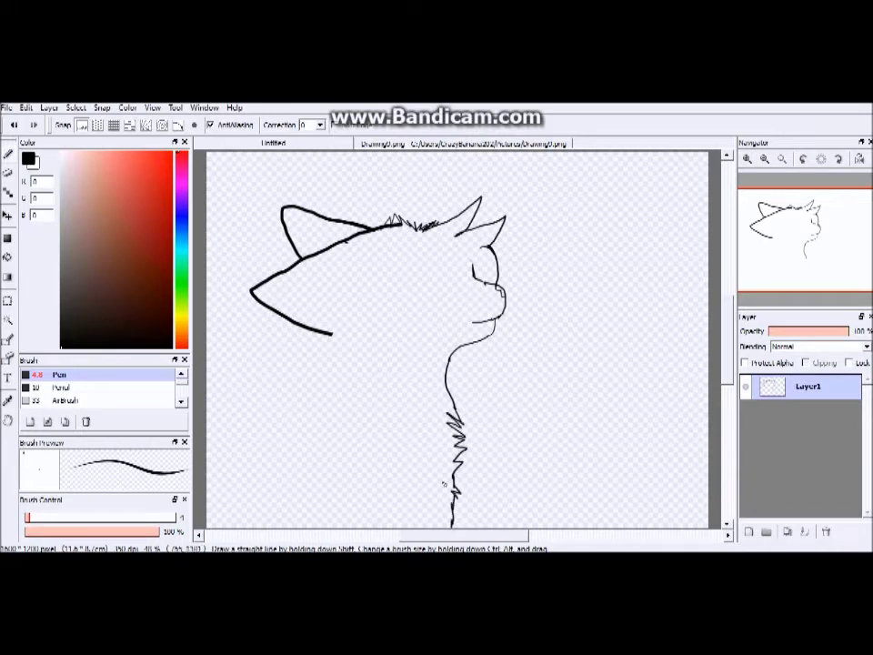
pyautogui.moveTo(428, 411); pyautogui.dragTo(415, 454)
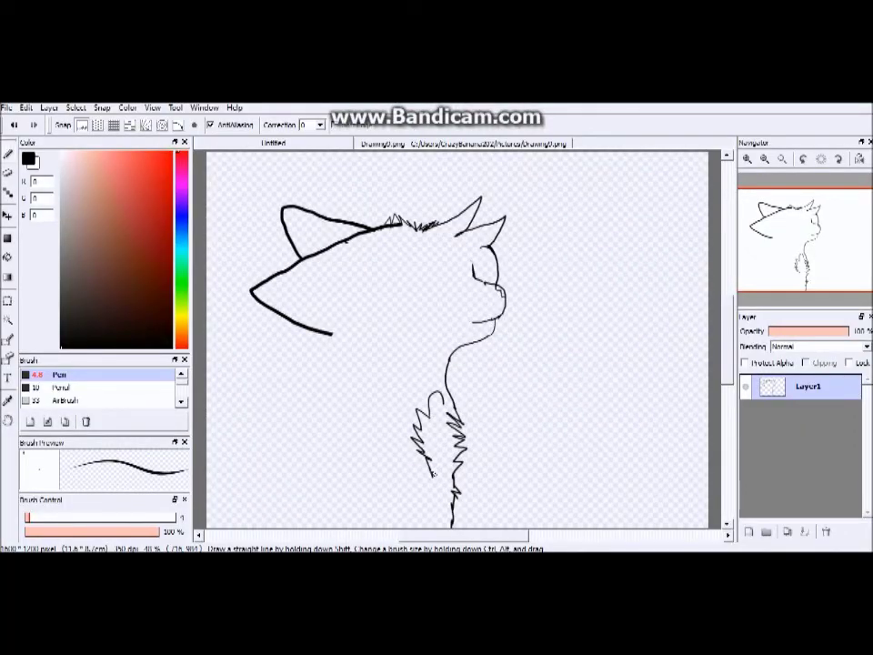
pyautogui.moveTo(330, 409)
pyautogui.mouseDown()
pyautogui.moveTo(394, 444)
pyautogui.moveTo(419, 527)
pyautogui.moveTo(327, 435)
pyautogui.mouseUp()
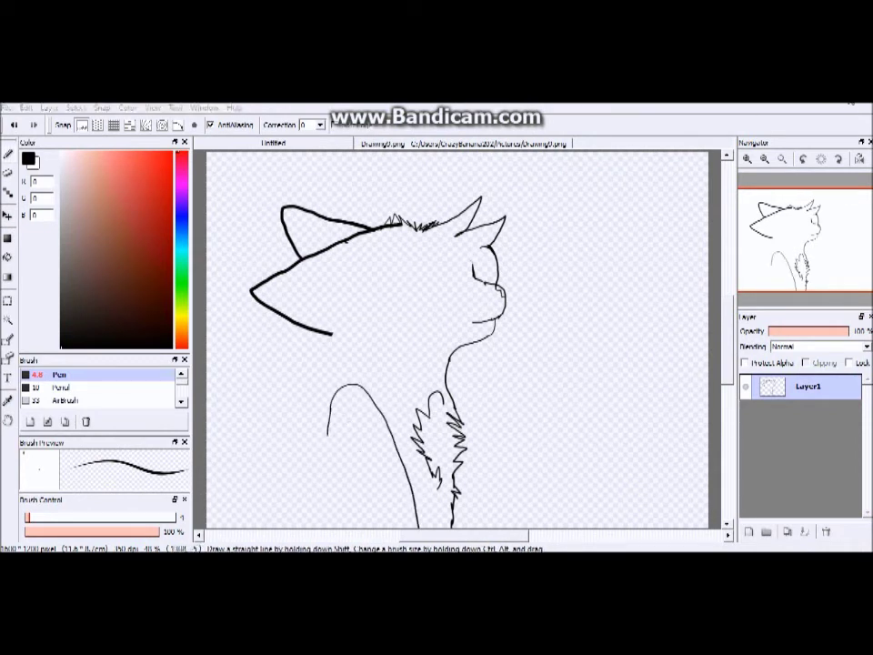
# Draw jagged neck fur below the near ear and continue it as a curved back line to the canvas's lower area
pyautogui.moveTo(328, 336)
pyautogui.mouseDown()
pyautogui.moveTo(309, 365)
pyautogui.moveTo(291, 448)
pyautogui.moveTo(257, 503)
pyautogui.mouseUp()
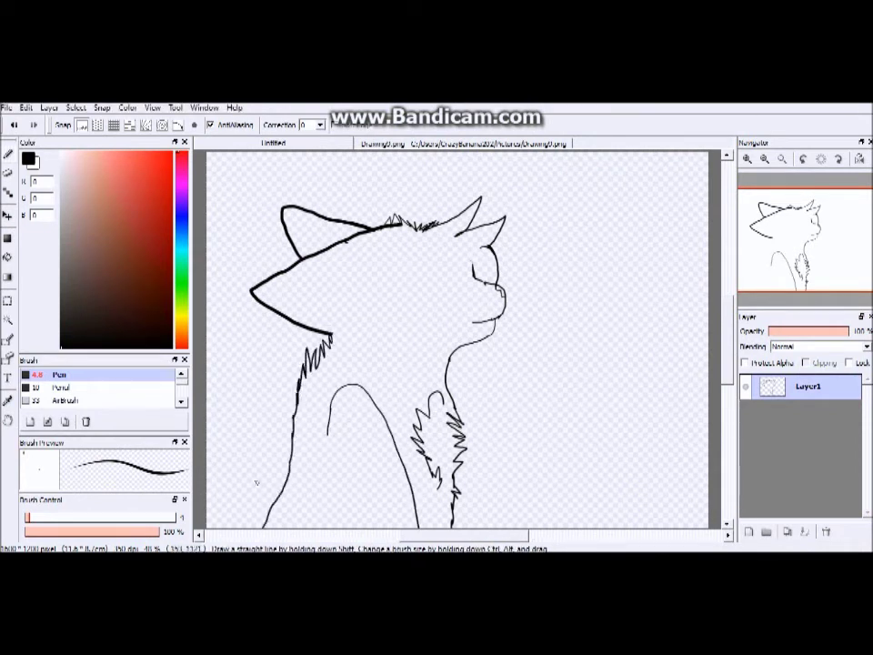
pyautogui.hotkey('ctrl', 'z')
pyautogui.moveTo(331, 336)
pyautogui.mouseDown()
pyautogui.moveTo(331, 353)
pyautogui.moveTo(292, 388)
pyautogui.moveTo(278, 419)
pyautogui.moveTo(269, 500)
pyautogui.moveTo(257, 525)
pyautogui.mouseUp()
pyautogui.hotkey('ctrl', 'z')
pyautogui.hotkey('ctrl', 'z')
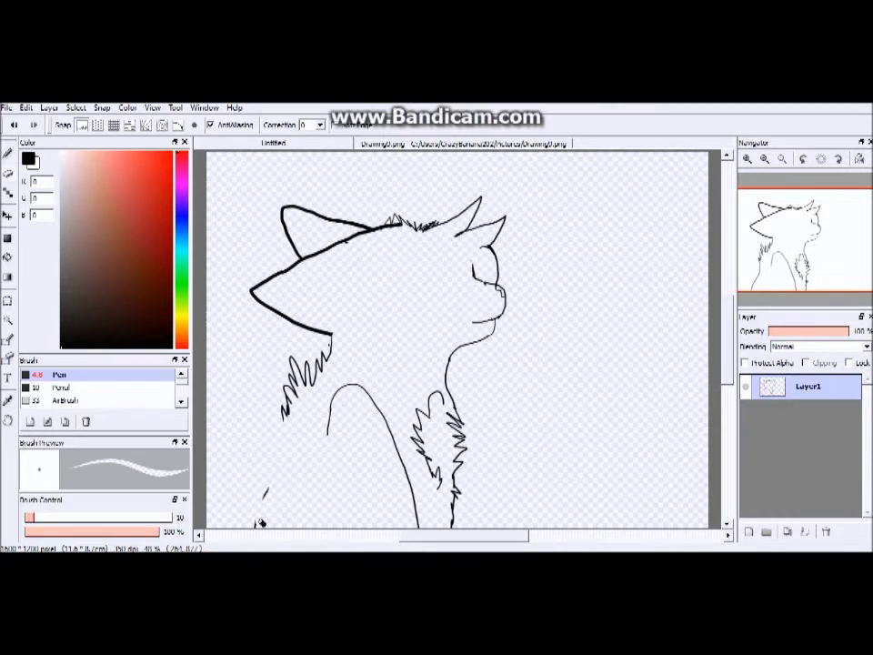
pyautogui.moveTo(288, 419)
pyautogui.mouseDown()
pyautogui.moveTo(294, 471)
pyautogui.moveTo(272, 529)
pyautogui.mouseUp()
pyautogui.click(13, 126)
pyautogui.moveTo(283, 477); pyautogui.dragTo(258, 528)
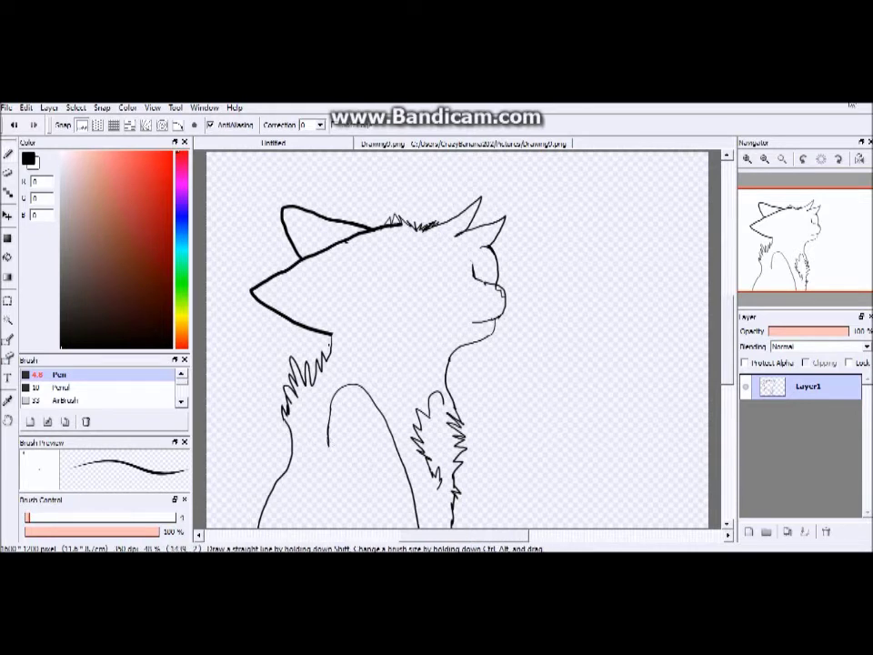
# Draw inner contours and jagged fur inside both ears
pyautogui.moveTo(312, 262)
pyautogui.mouseDown()
pyautogui.moveTo(267, 290)
pyautogui.moveTo(328, 327)
pyautogui.mouseUp()
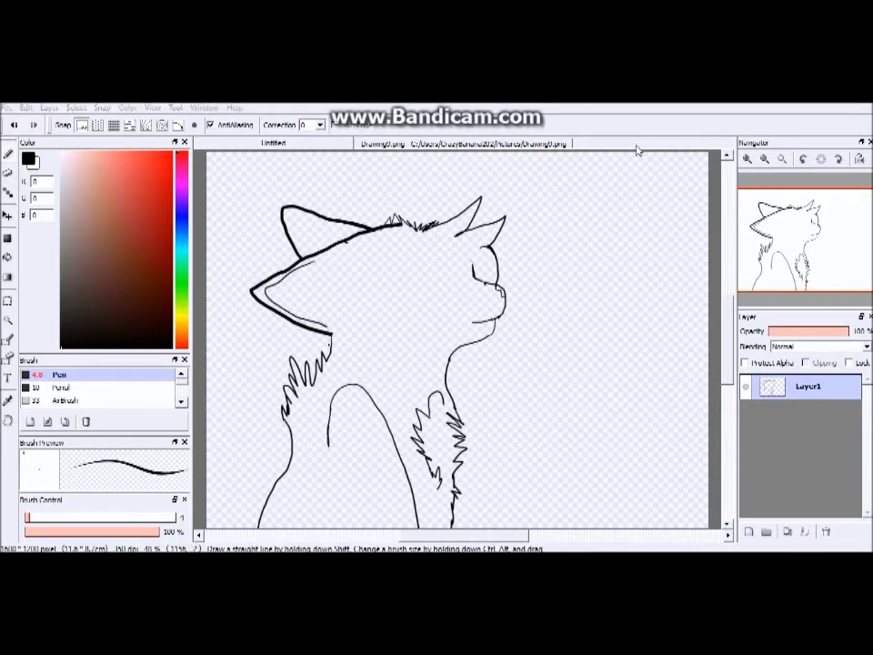
pyautogui.moveTo(314, 274)
pyautogui.mouseDown()
pyautogui.moveTo(291, 302)
pyautogui.moveTo(314, 293)
pyautogui.moveTo(338, 319)
pyautogui.mouseUp()
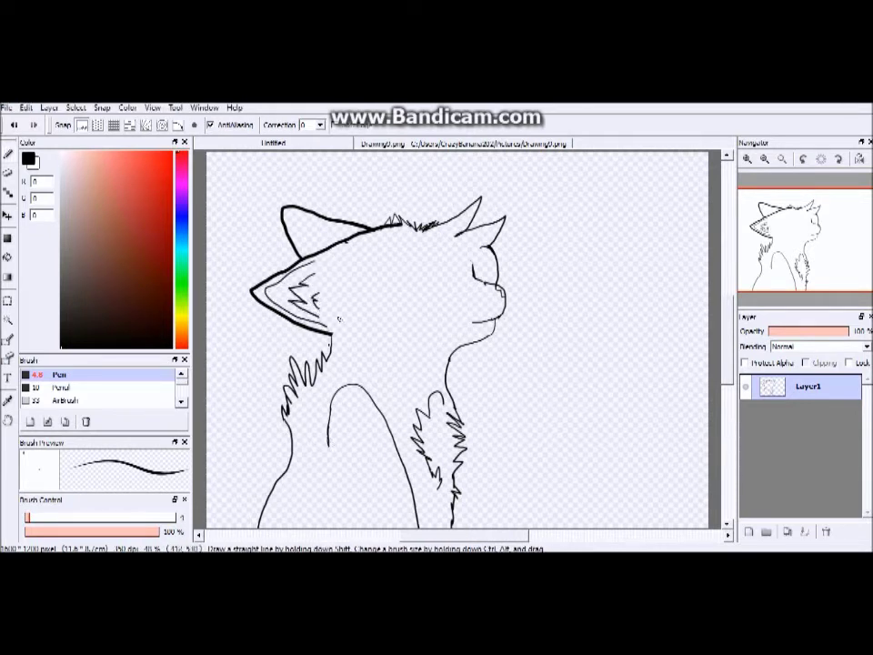
pyautogui.moveTo(341, 239); pyautogui.dragTo(297, 225)
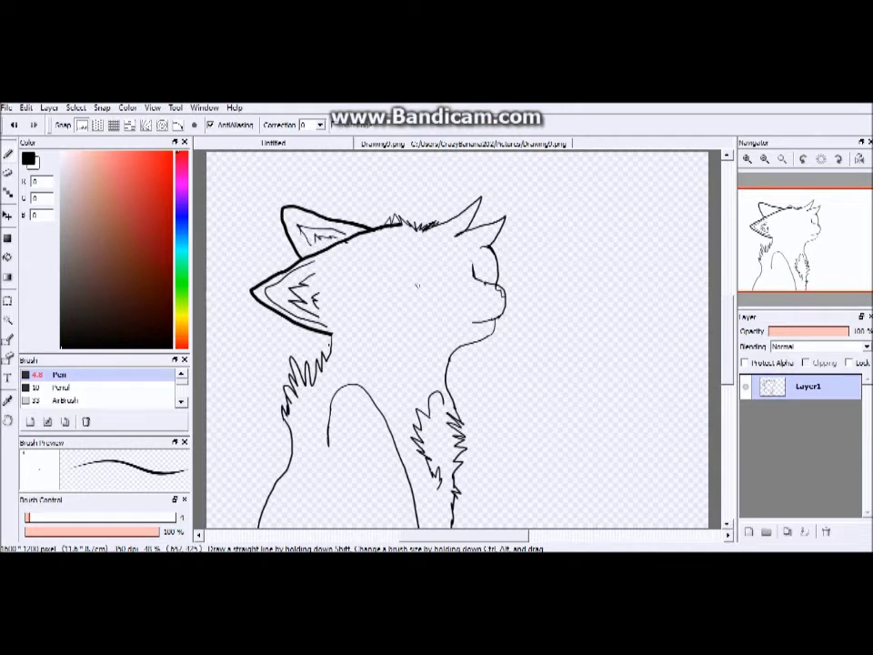
pyautogui.click(655, 107)
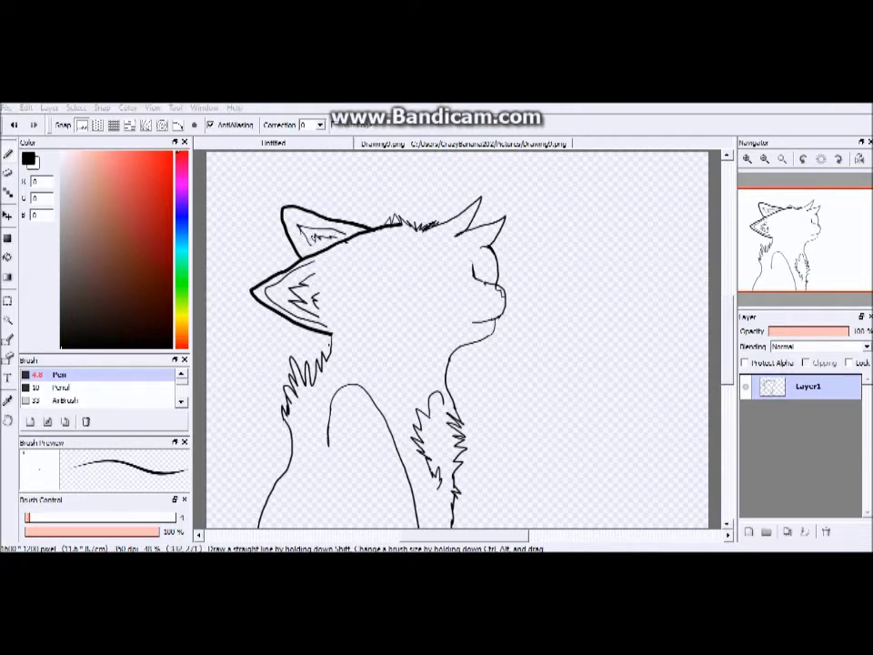
pyautogui.moveTo(311, 238); pyautogui.dragTo(301, 227)
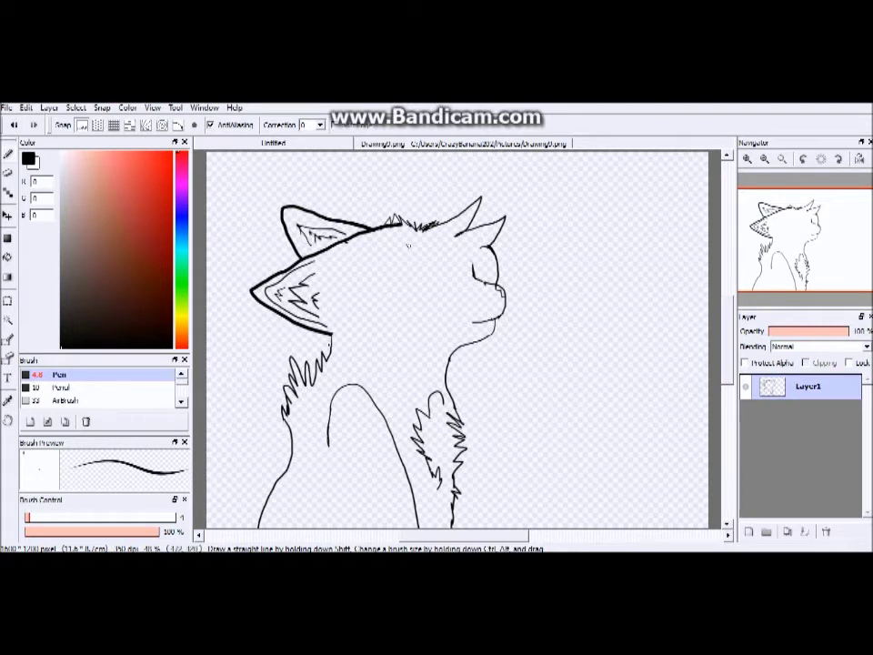
# Draw jagged cheek fur beside the near ear, replacing the first attempt with a wider zigzag
pyautogui.moveTo(388, 288)
pyautogui.mouseDown()
pyautogui.moveTo(366, 314)
pyautogui.moveTo(394, 342)
pyautogui.mouseUp()
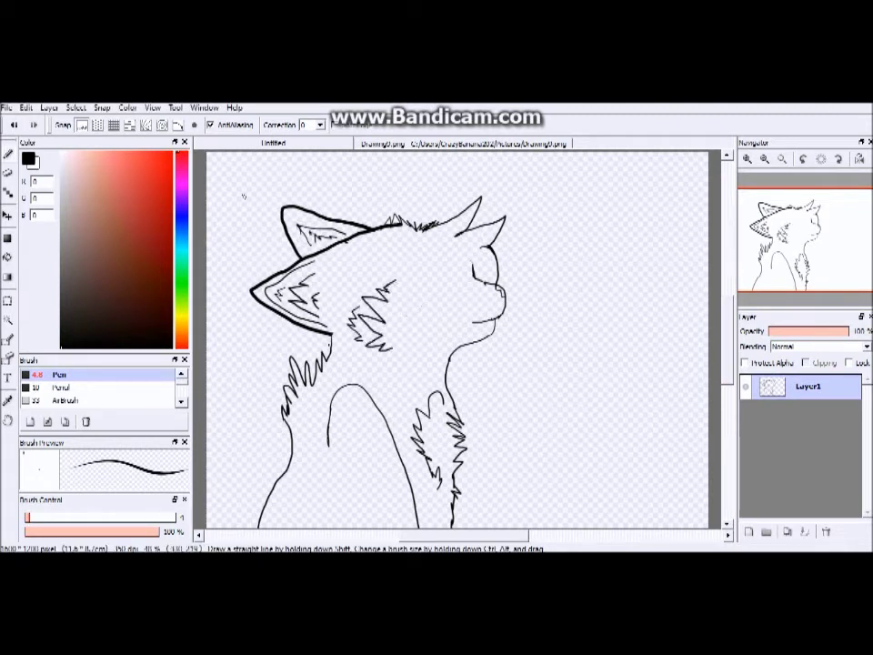
pyautogui.click(14, 125)
pyautogui.click(14, 126)
pyautogui.moveTo(388, 278)
pyautogui.mouseDown()
pyautogui.moveTo(353, 286)
pyautogui.moveTo(362, 348)
pyautogui.mouseUp()
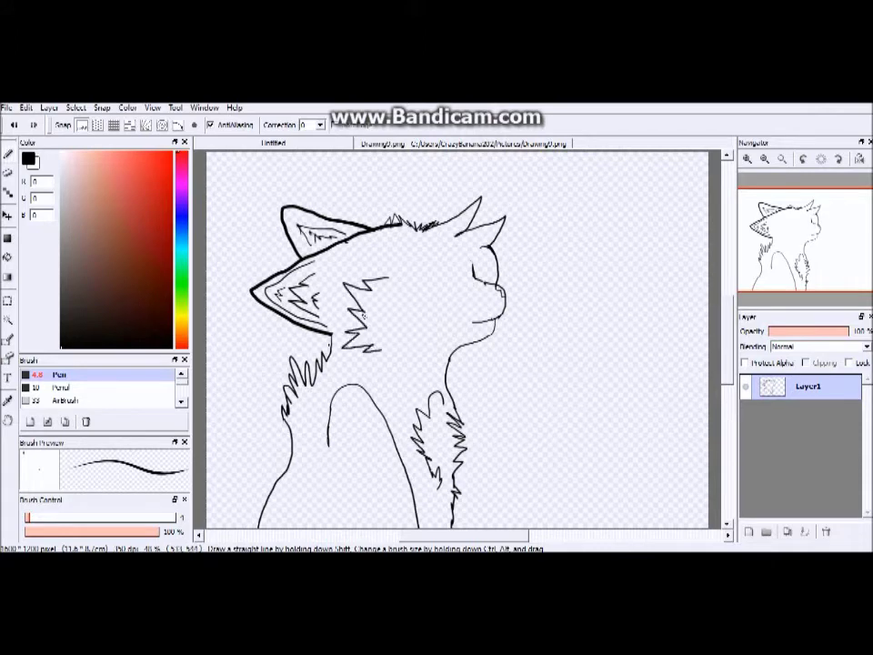
# Erase the end of the thick ear line that overlaps the fur on top of the head
pyautogui.click(748, 159)
pyautogui.click(748, 159)
pyautogui.moveTo(731, 360)
pyautogui.mouseDown()
pyautogui.moveTo(733, 343)
pyautogui.moveTo(716, 392)
pyautogui.moveTo(728, 317)
pyautogui.mouseUp()
pyautogui.click(7, 173)
pyautogui.moveTo(317, 221); pyautogui.dragTo(343, 216)
# Draw the eye outline with a solid black rear corner and a slanted front edge
pyautogui.click(7, 154)
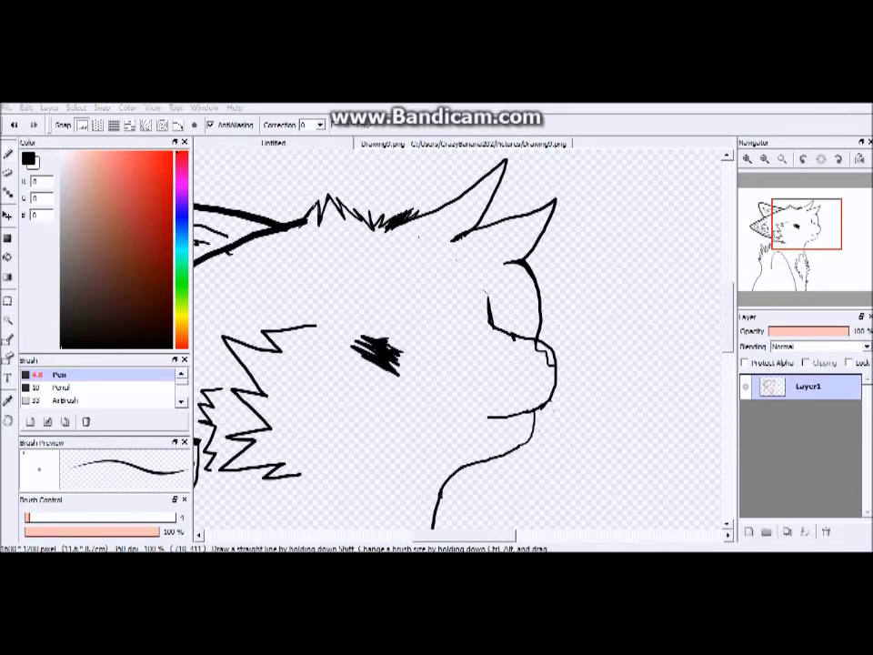
pyautogui.moveTo(386, 343)
pyautogui.mouseDown()
pyautogui.moveTo(454, 344)
pyautogui.moveTo(463, 333)
pyautogui.moveTo(466, 374)
pyautogui.moveTo(395, 394)
pyautogui.moveTo(393, 375)
pyautogui.moveTo(349, 338)
pyautogui.moveTo(393, 386)
pyautogui.mouseUp()
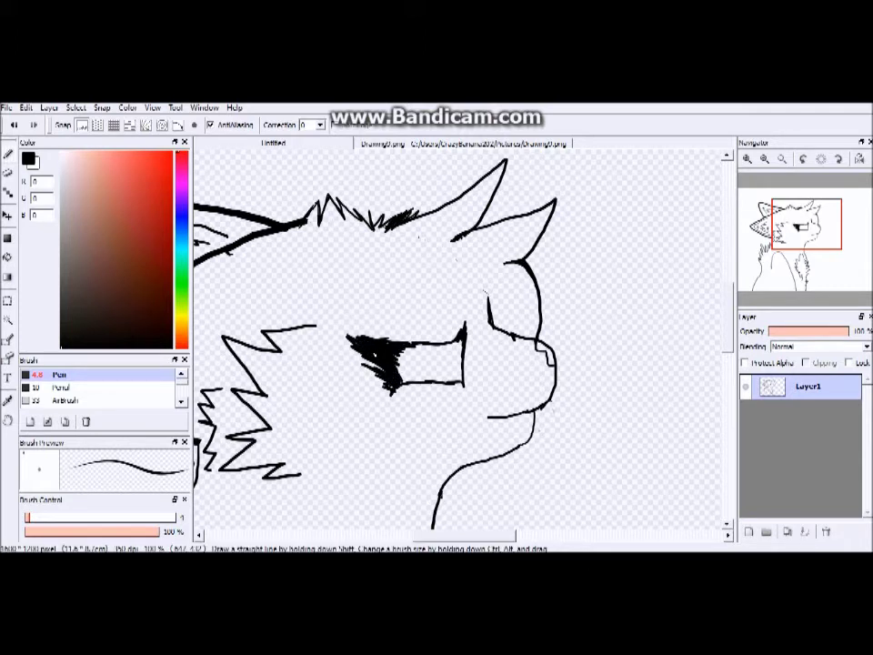
pyautogui.click(8, 172)
pyautogui.moveTo(465, 346); pyautogui.dragTo(472, 380)
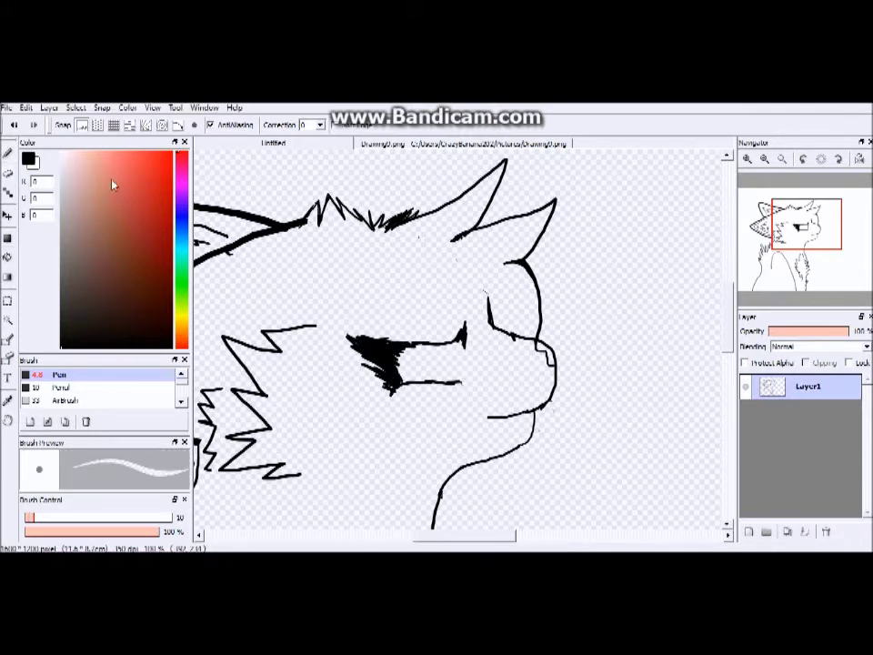
pyautogui.click(8, 154)
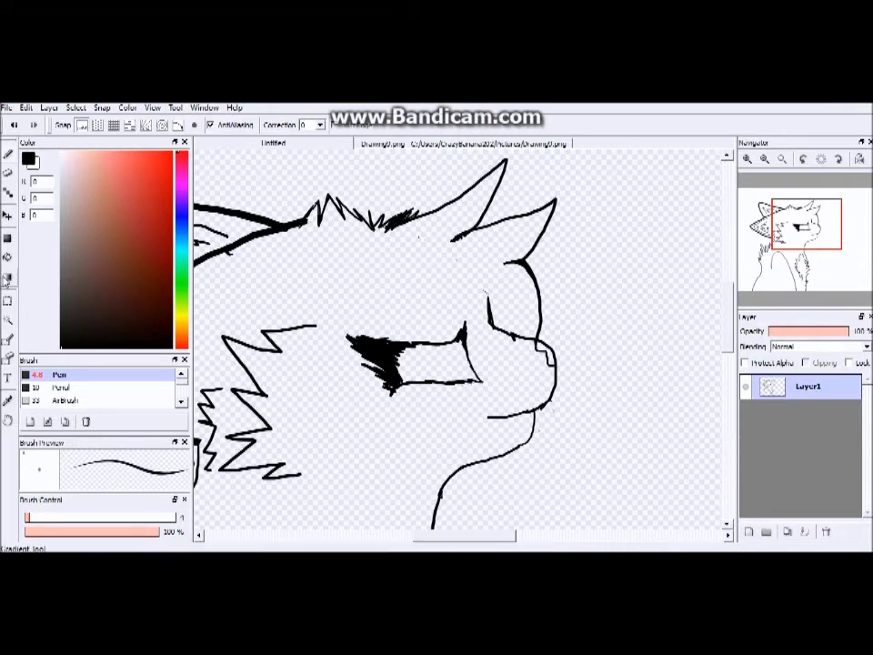
# Trim the black rear corner of the eye with the eraser and redraw its pointed lashes
pyautogui.click(7, 173)
pyautogui.moveTo(401, 381)
pyautogui.mouseDown()
pyautogui.moveTo(392, 354)
pyautogui.moveTo(413, 352)
pyautogui.moveTo(388, 355)
pyautogui.moveTo(402, 367)
pyautogui.moveTo(413, 357)
pyautogui.moveTo(395, 351)
pyautogui.moveTo(396, 389)
pyautogui.mouseUp()
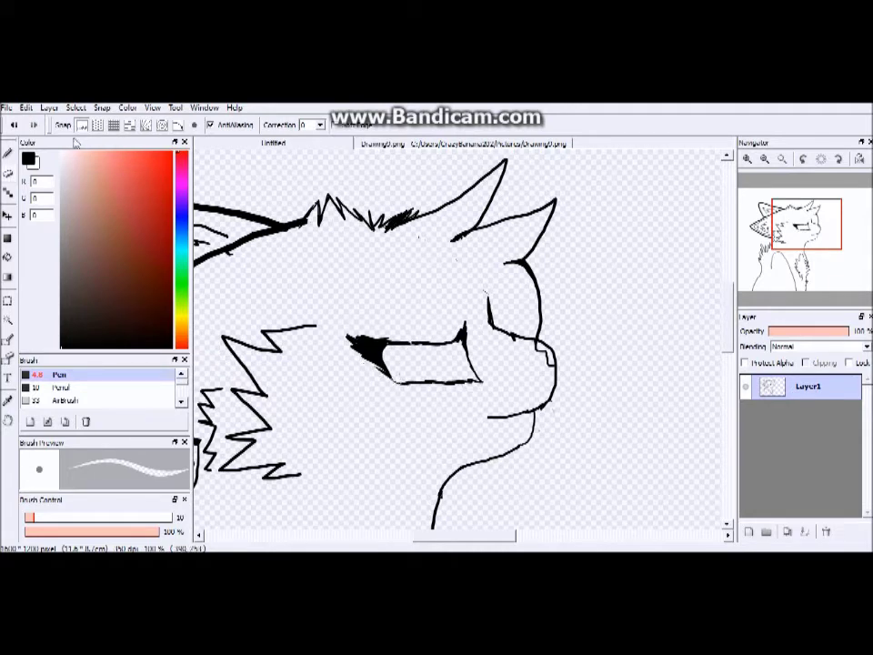
pyautogui.click(7, 152)
pyautogui.moveTo(338, 329); pyautogui.dragTo(360, 347)
pyautogui.moveTo(362, 356); pyautogui.dragTo(402, 386)
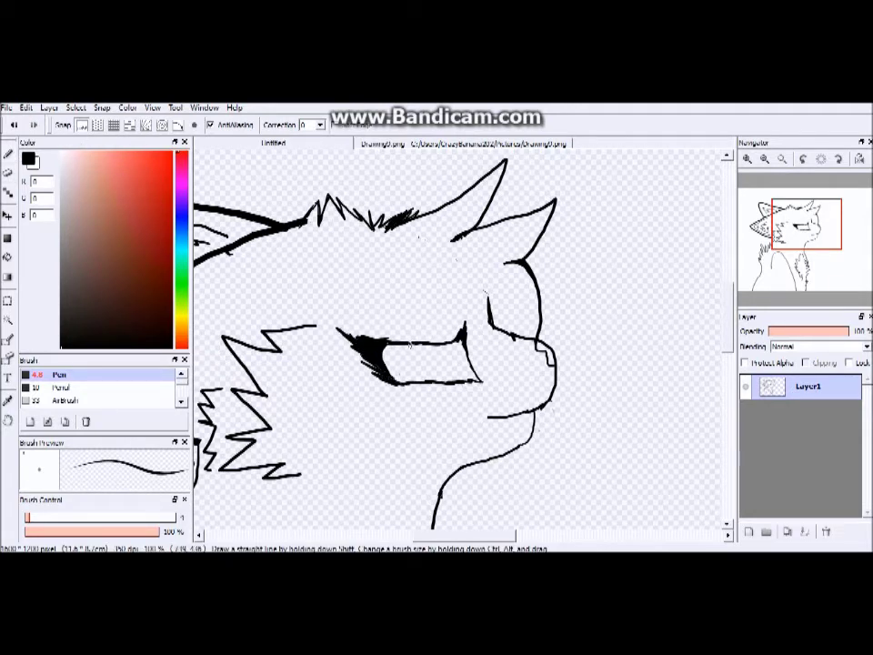
# Thicken the front edge of the eye and add a rounded end to the mouth line
pyautogui.moveTo(623, 167); pyautogui.dragTo(692, 152)
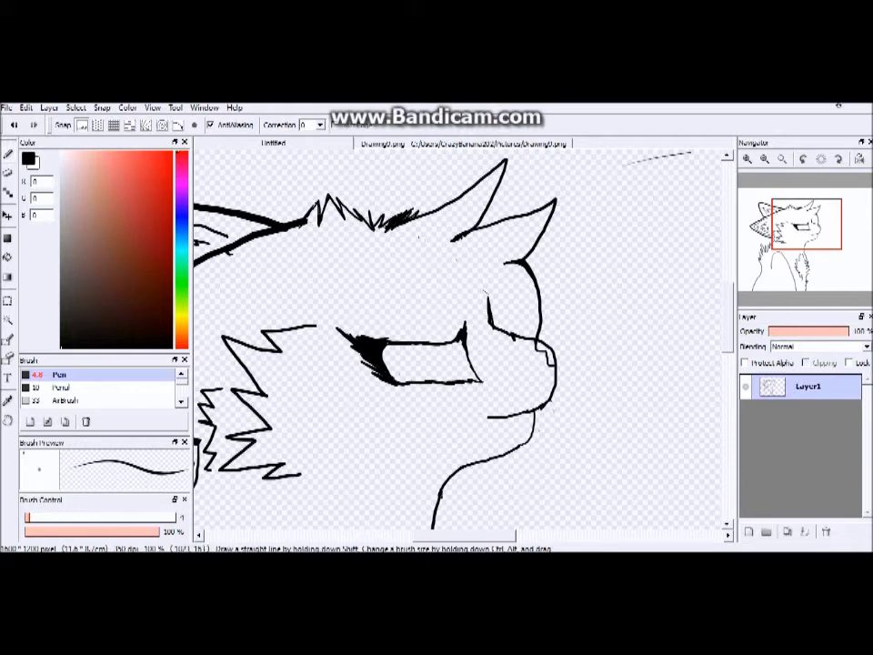
pyautogui.click(747, 159)
pyautogui.click(765, 160)
pyautogui.click(765, 160)
pyautogui.click(765, 161)
pyautogui.click(765, 160)
pyautogui.click(748, 159)
pyautogui.click(747, 159)
pyautogui.click(748, 159)
pyautogui.click(748, 159)
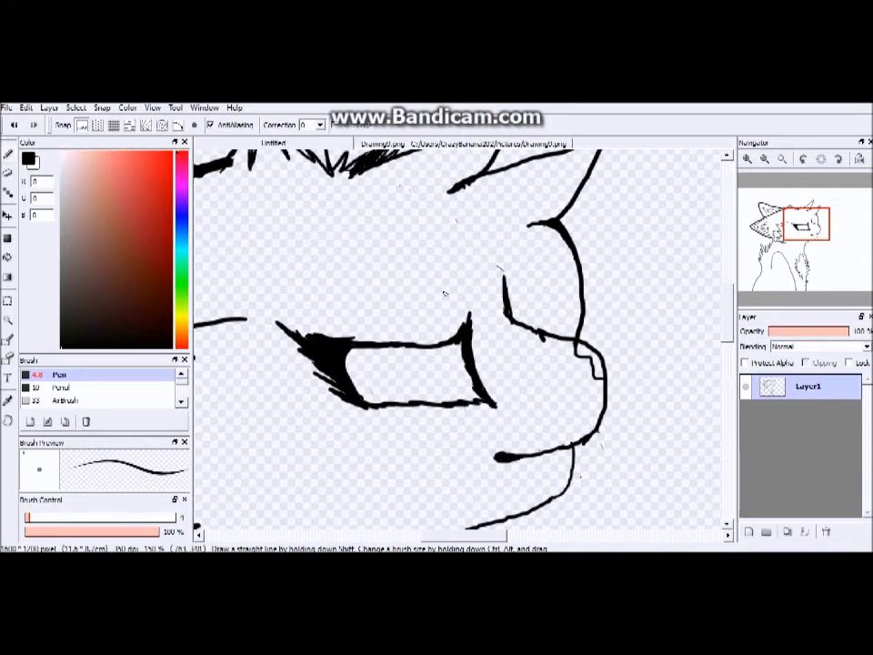
# Draw a wavy brow line above the eye and a small curved mark near its front corner
pyautogui.click(764, 160)
pyautogui.click(747, 159)
pyautogui.click(747, 159)
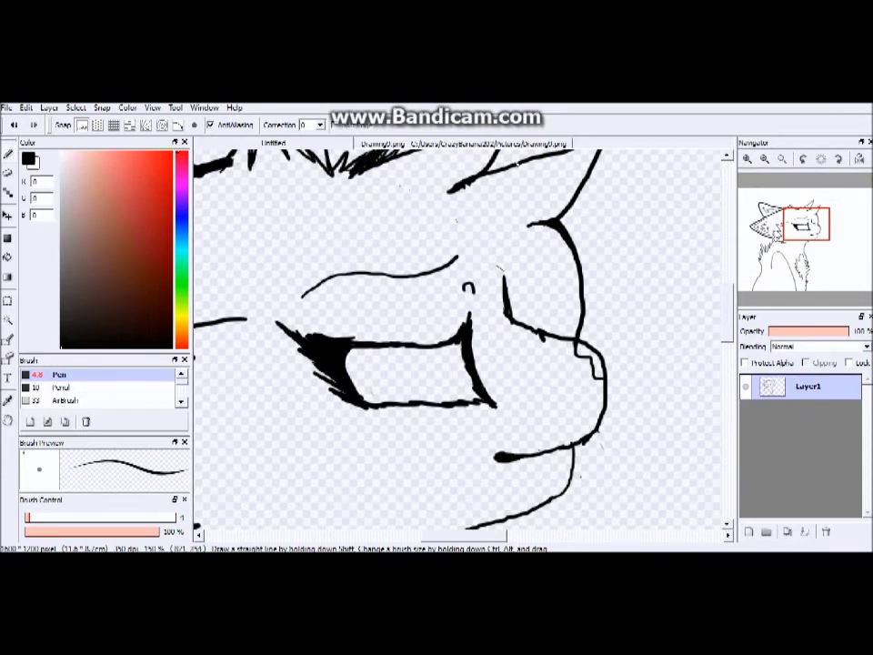
# Fill the head, body and far ear with grey, RGB 152, 152, 152
pyautogui.moveTo(729, 311); pyautogui.dragTo(729, 324)
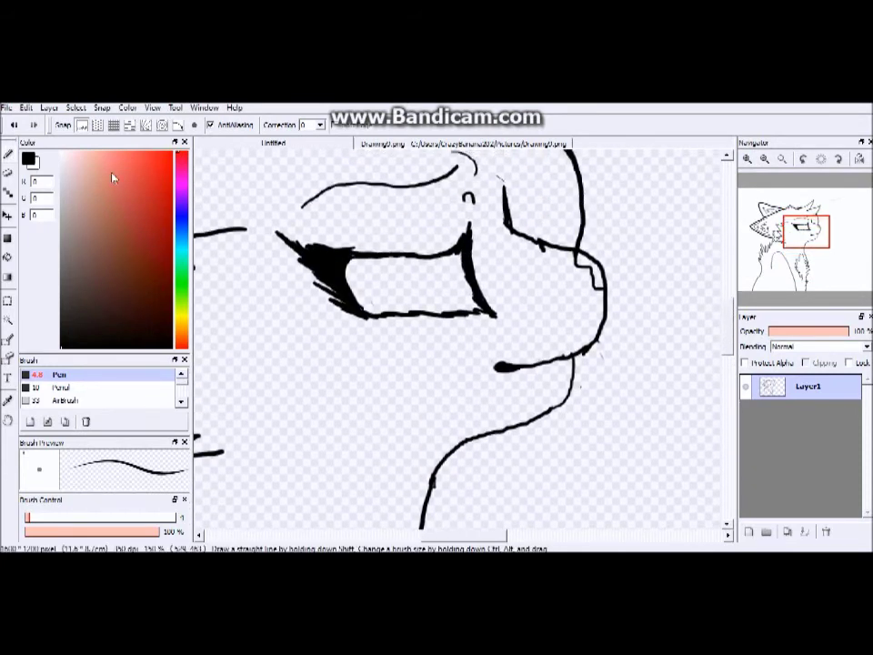
pyautogui.click(61, 230)
pyautogui.click(8, 239)
pyautogui.click(300, 372)
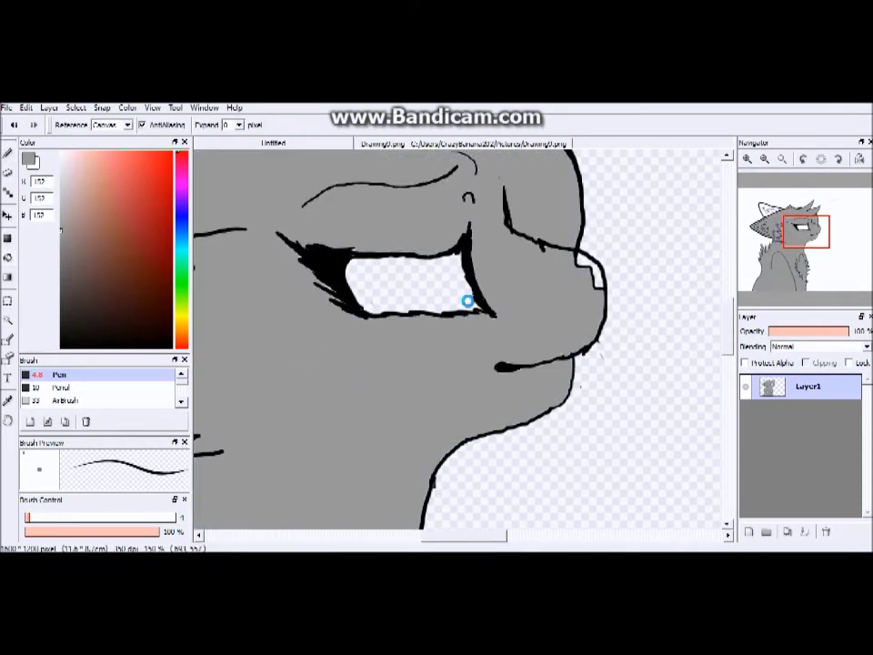
pyautogui.click(765, 159)
pyautogui.click(765, 159)
pyautogui.click(343, 249)
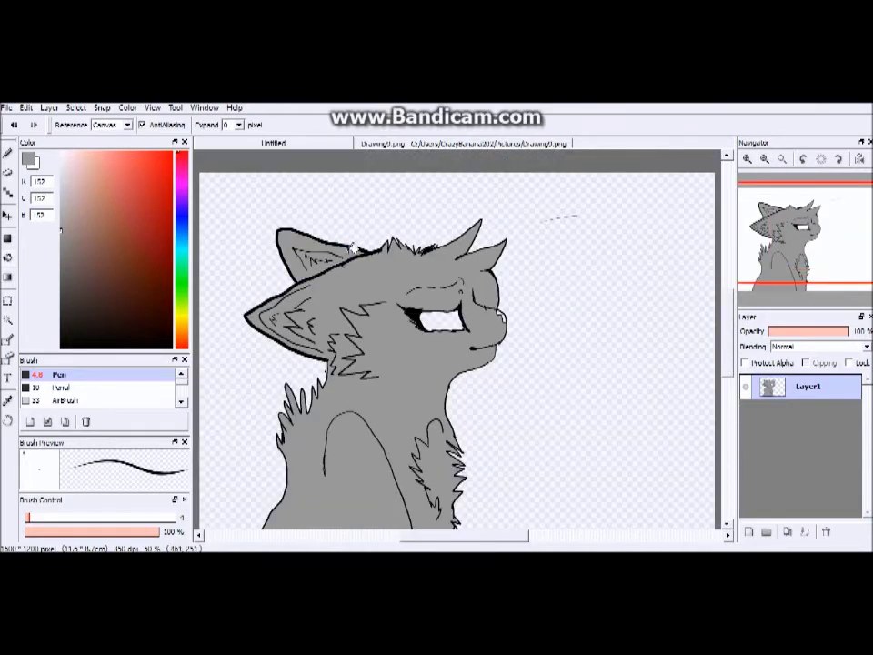
# Draw a round iris against the eye's upper edge and fill it with bright blue
pyautogui.moveTo(185, 231); pyautogui.dragTo(185, 245)
pyautogui.moveTo(167, 160); pyautogui.dragTo(178, 134)
pyautogui.click(8, 154)
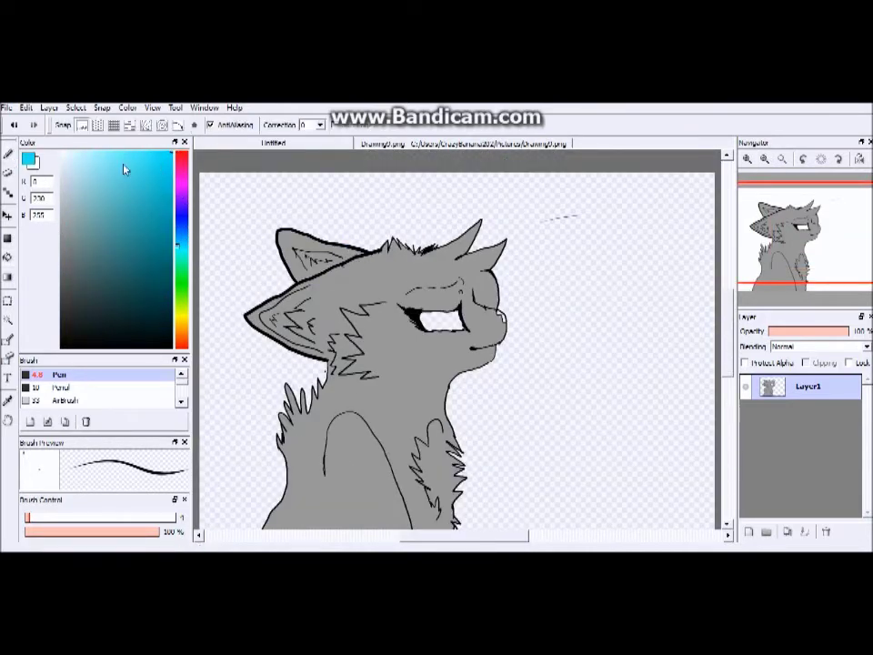
pyautogui.moveTo(443, 313); pyautogui.dragTo(446, 319)
pyautogui.click(8, 257)
pyautogui.click(451, 317)
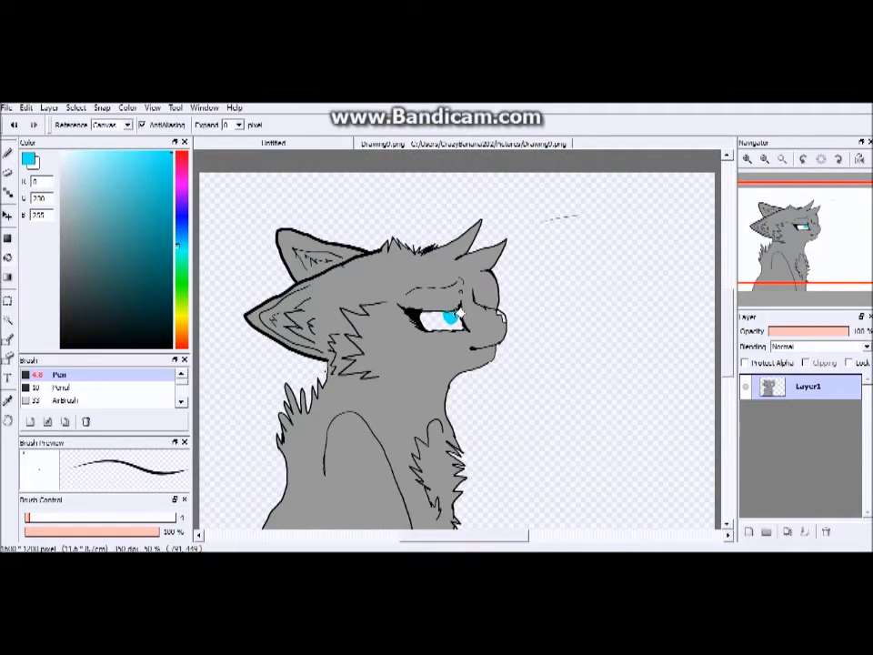
pyautogui.click(9, 154)
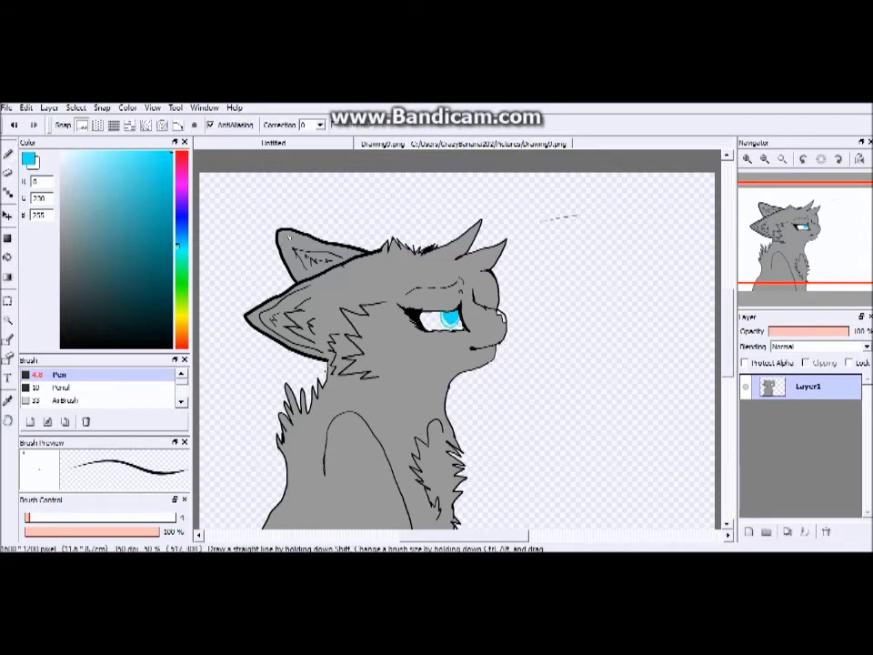
pyautogui.click(9, 257)
pyautogui.click(449, 321)
# Fill the rest of the eye with white and the nose with black
pyautogui.moveTo(65, 159); pyautogui.dragTo(45, 127)
pyautogui.click(432, 320)
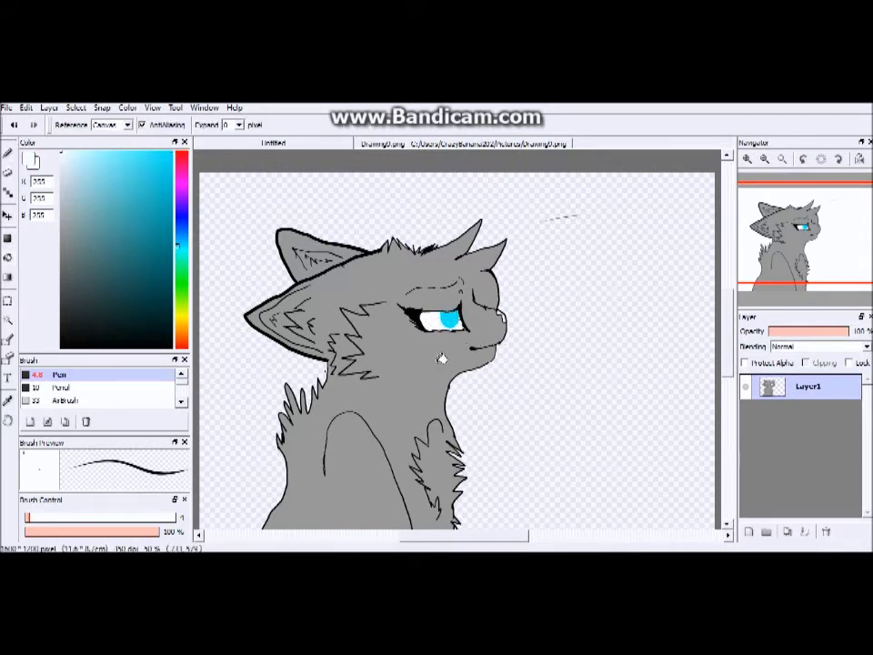
pyautogui.click(171, 346)
pyautogui.click(503, 319)
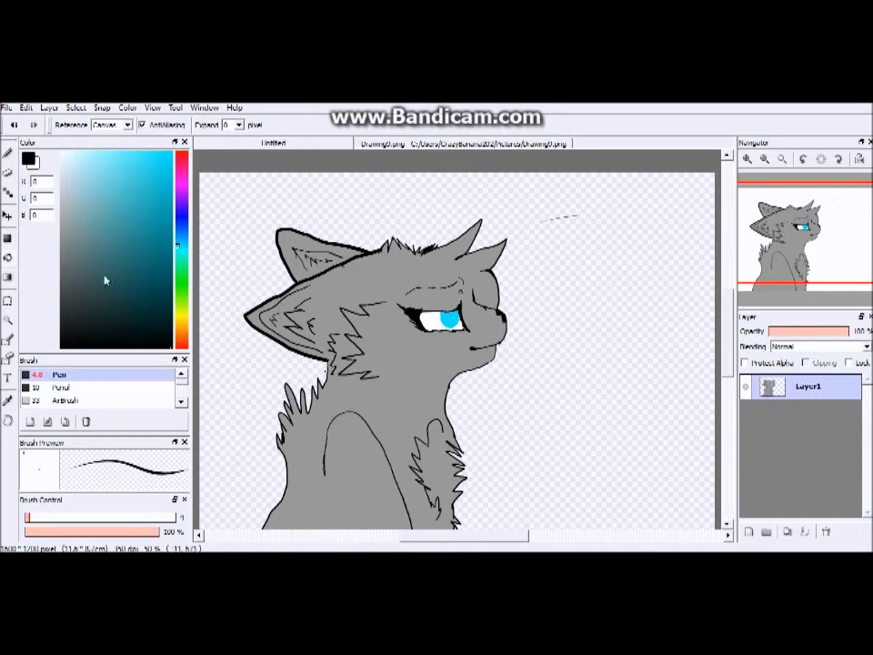
# Paint dark grey stripes, RGB 107, 107, 107, on the back, shoulder and chest with a size 13 pen
pyautogui.click(60, 266)
pyautogui.press('b')
pyautogui.moveTo(48, 519); pyautogui.dragTo(38, 519)
pyautogui.moveTo(291, 482); pyautogui.dragTo(315, 459)
pyautogui.moveTo(279, 509); pyautogui.dragTo(334, 502)
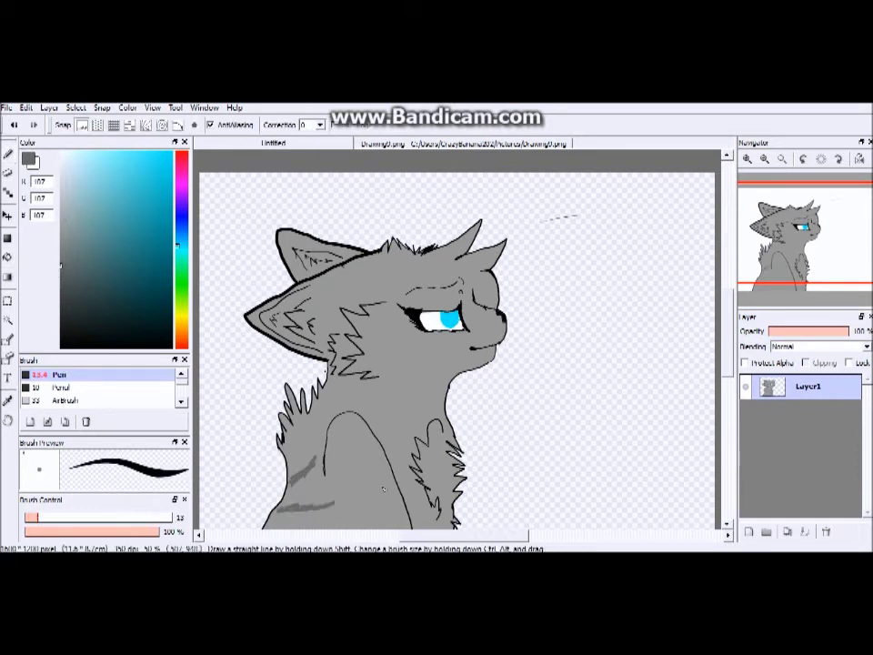
pyautogui.moveTo(399, 498); pyautogui.dragTo(354, 487)
pyautogui.moveTo(393, 528); pyautogui.dragTo(373, 518)
pyautogui.moveTo(334, 457); pyautogui.dragTo(359, 443)
pyautogui.moveTo(362, 454); pyautogui.dragTo(389, 468)
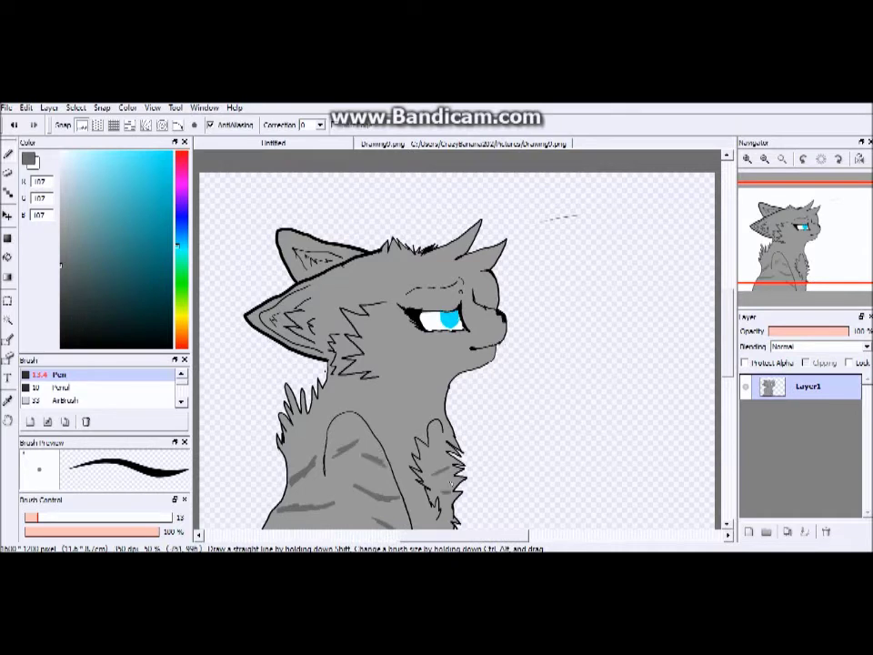
# Add matching dark grey stripes on the neck, below the eye, beside the cheek fur and on top of the head
pyautogui.moveTo(401, 381); pyautogui.dragTo(443, 398)
pyautogui.moveTo(440, 335)
pyautogui.mouseDown()
pyautogui.moveTo(442, 372)
pyautogui.moveTo(452, 377)
pyautogui.mouseUp()
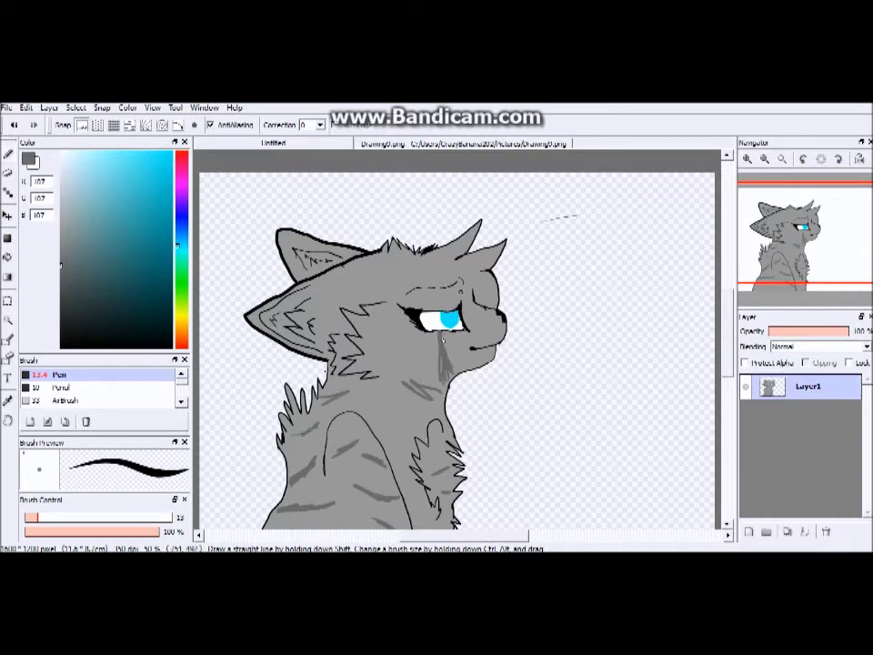
pyautogui.moveTo(369, 343); pyautogui.dragTo(390, 327)
pyautogui.moveTo(370, 358)
pyautogui.mouseDown()
pyautogui.moveTo(392, 344)
pyautogui.moveTo(394, 354)
pyautogui.mouseUp()
pyautogui.moveTo(368, 322); pyautogui.dragTo(384, 314)
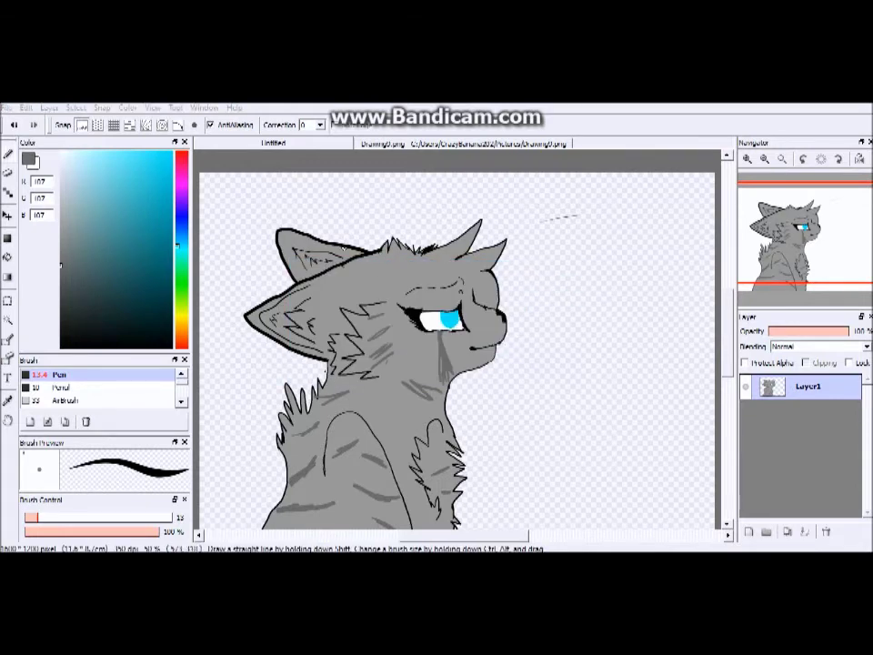
pyautogui.moveTo(322, 278); pyautogui.dragTo(344, 292)
# Paint light grey highlights, RGB 216, 216, 216, along the dark stripes and dot freckles across the cheek and muzzle
pyautogui.click(61, 182)
pyautogui.moveTo(323, 404); pyautogui.dragTo(348, 392)
pyautogui.moveTo(332, 457); pyautogui.dragTo(353, 444)
pyautogui.moveTo(363, 454)
pyautogui.mouseDown()
pyautogui.moveTo(385, 465)
pyautogui.moveTo(384, 500)
pyautogui.mouseUp()
pyautogui.moveTo(285, 483); pyautogui.dragTo(310, 469)
pyautogui.moveTo(283, 508); pyautogui.dragTo(321, 505)
pyautogui.moveTo(297, 436); pyautogui.dragTo(316, 428)
pyautogui.moveTo(407, 383); pyautogui.dragTo(432, 398)
pyautogui.moveTo(440, 336); pyautogui.dragTo(445, 376)
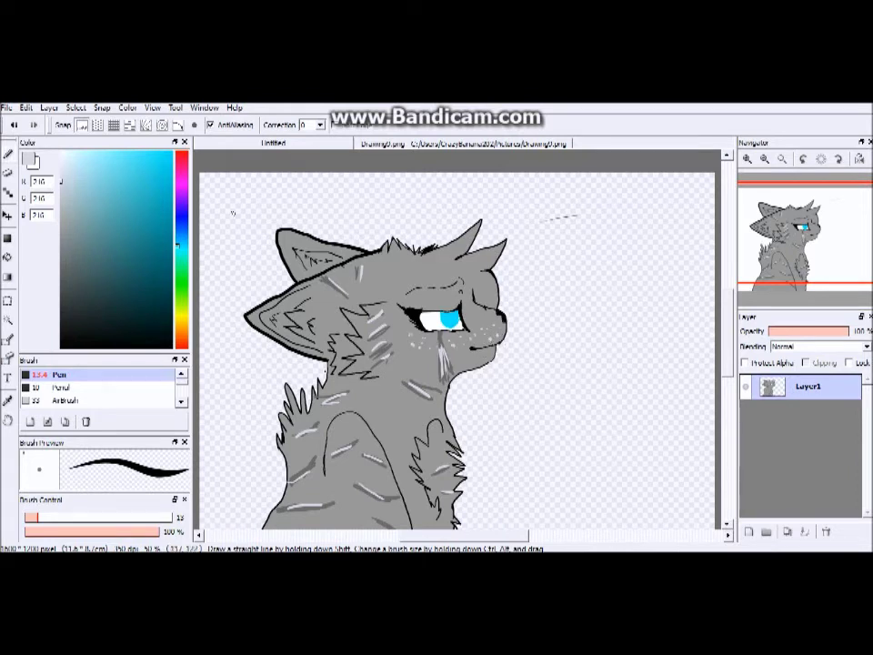
# Shade the near ear and the area behind the cheek fur with darker grey, RGB 130, 130, 130
pyautogui.click(8, 400)
pyautogui.click(383, 401)
pyautogui.click(61, 246)
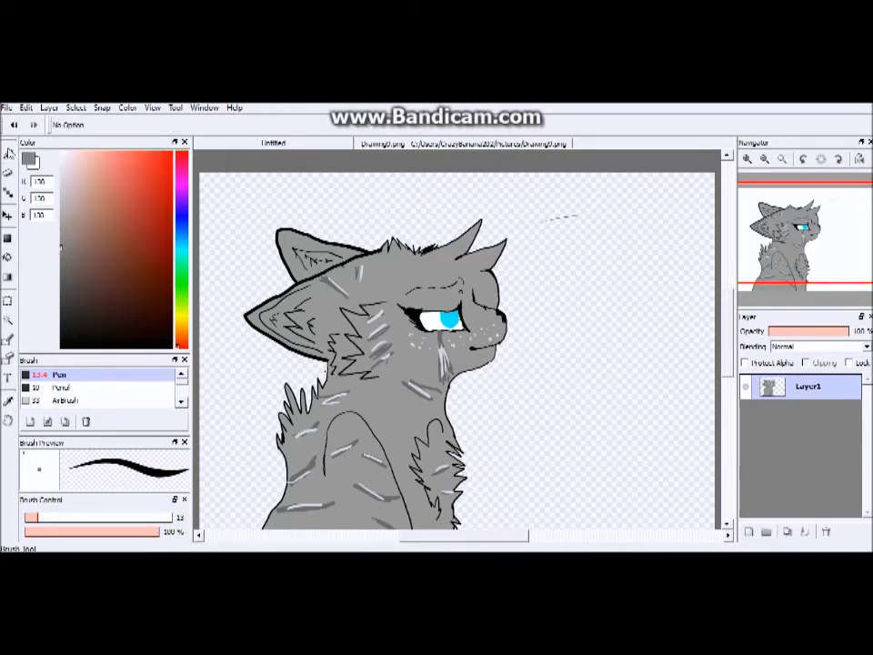
pyautogui.press('b')
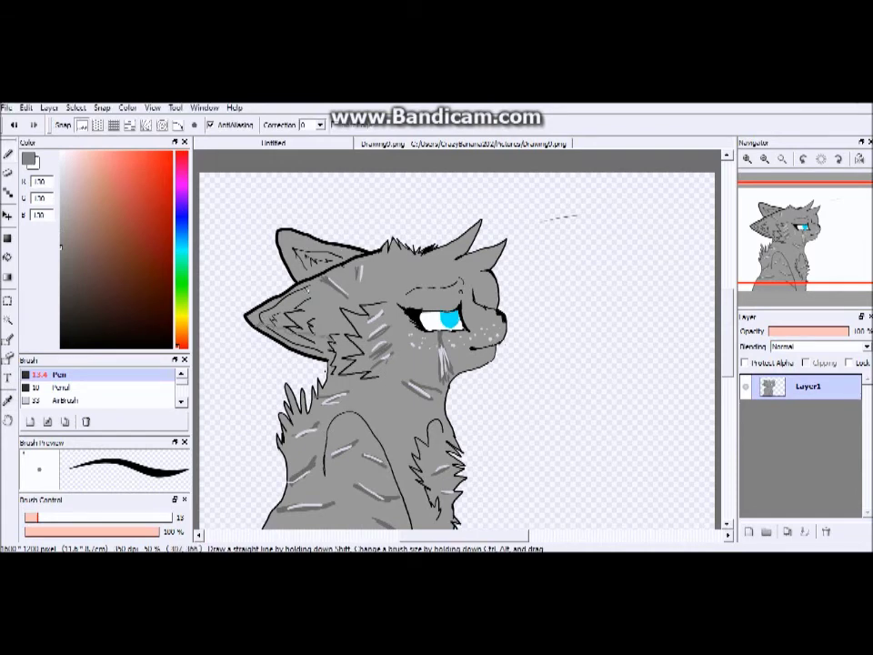
pyautogui.click(8, 257)
pyautogui.click(325, 312)
pyautogui.click(291, 330)
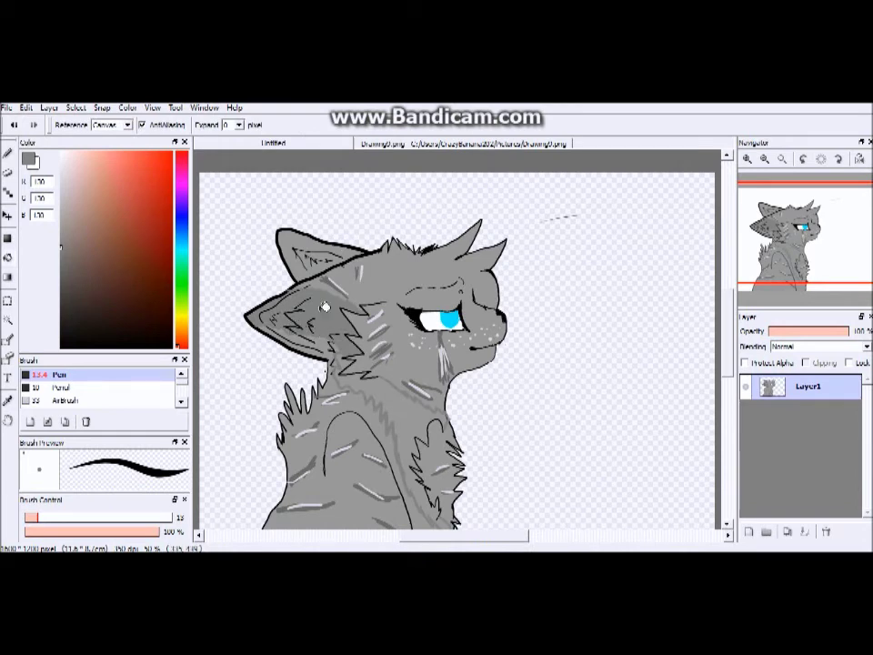
# Fill a ragged-edged area down the neck and chest with the darker grey and touch up the chest tuft in RGB 152, 152, 152
pyautogui.press('b')
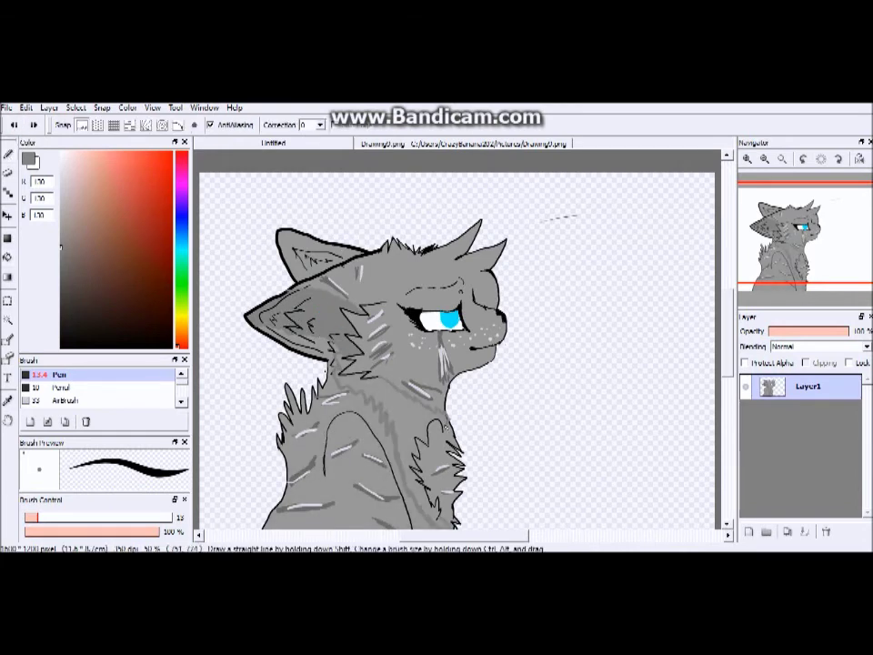
pyautogui.scroll(-3, 455, 337)
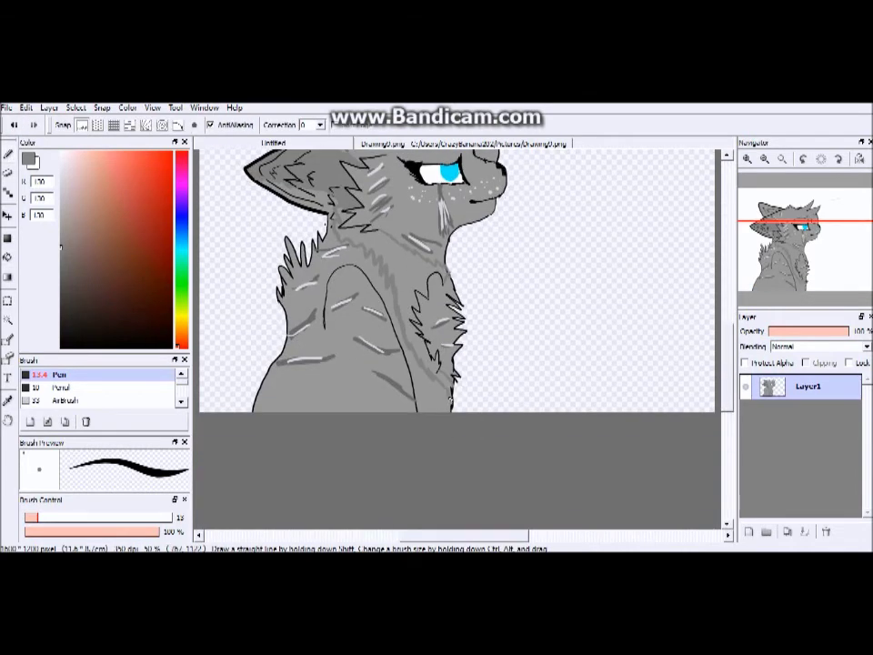
pyautogui.click(7, 257)
pyautogui.click(412, 305)
pyautogui.click(436, 306)
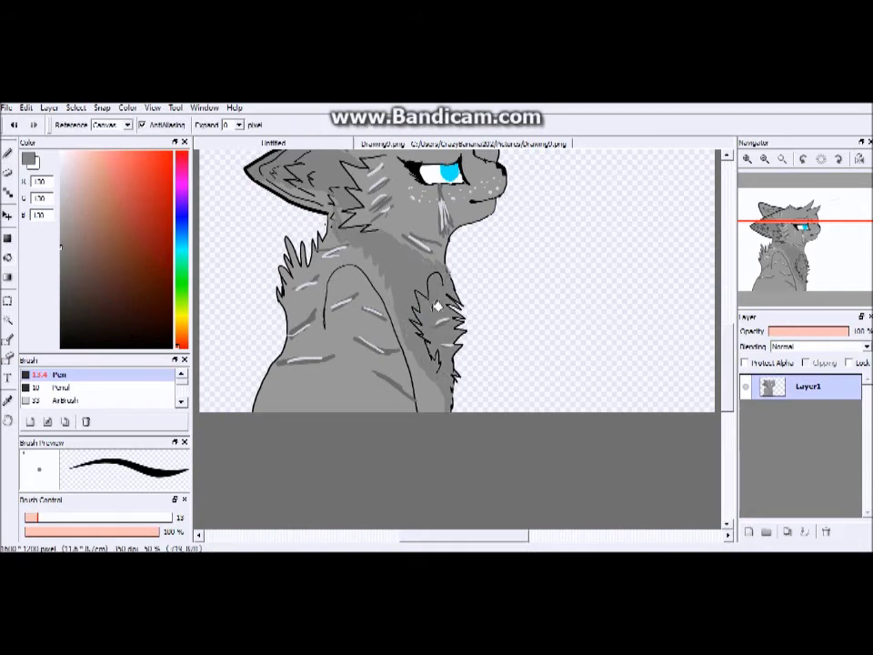
pyautogui.press('b')
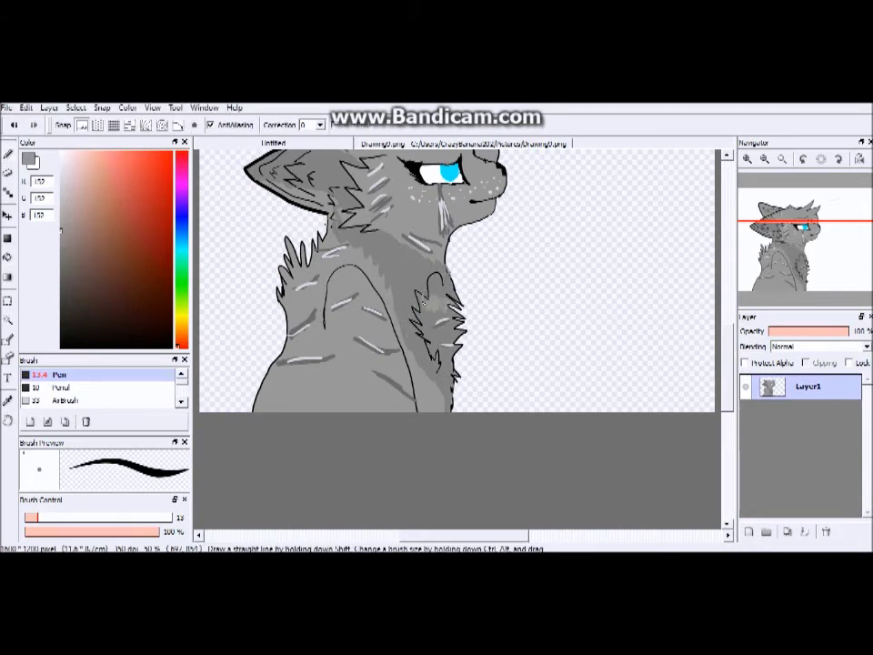
pyautogui.scroll(2, 729, 334)
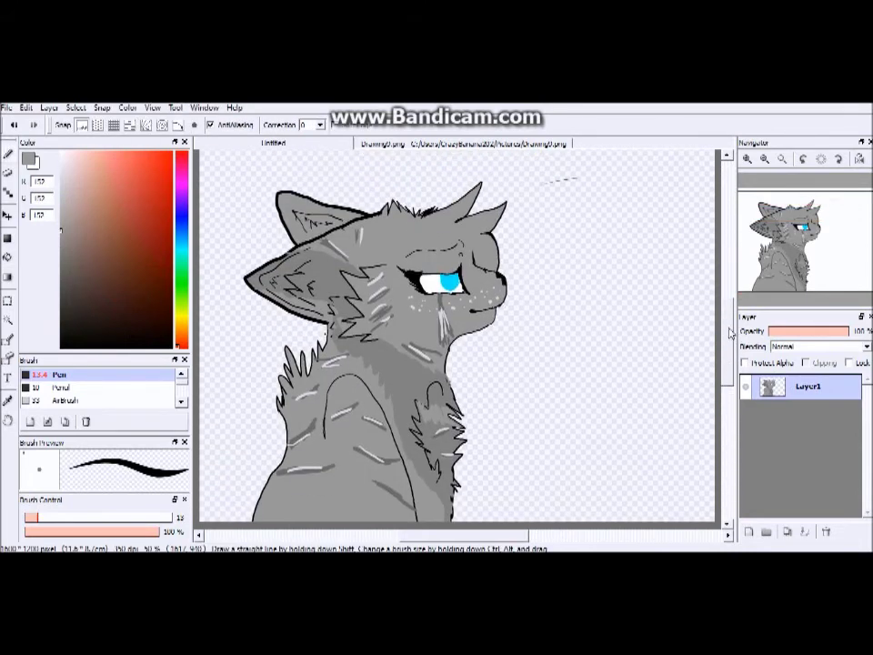
# Paint a dark teal rim, RGB 0, 145, 161, along the lower edge of the iris
pyautogui.scroll(4, 714, 305)
pyautogui.scroll(4, 725, 234)
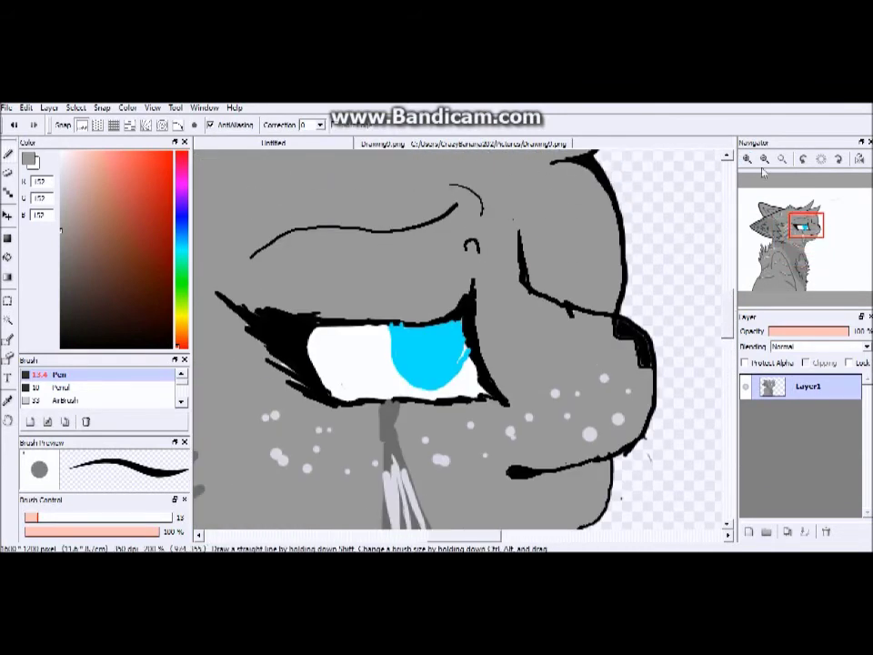
pyautogui.click(184, 248)
pyautogui.press('i')
pyautogui.click(451, 350)
pyautogui.click(172, 191)
pyautogui.click(172, 223)
pyautogui.press('b')
pyautogui.moveTo(259, 194); pyautogui.dragTo(289, 202)
pyautogui.moveTo(392, 327)
pyautogui.mouseDown()
pyautogui.moveTo(419, 383)
pyautogui.moveTo(462, 353)
pyautogui.mouseUp()
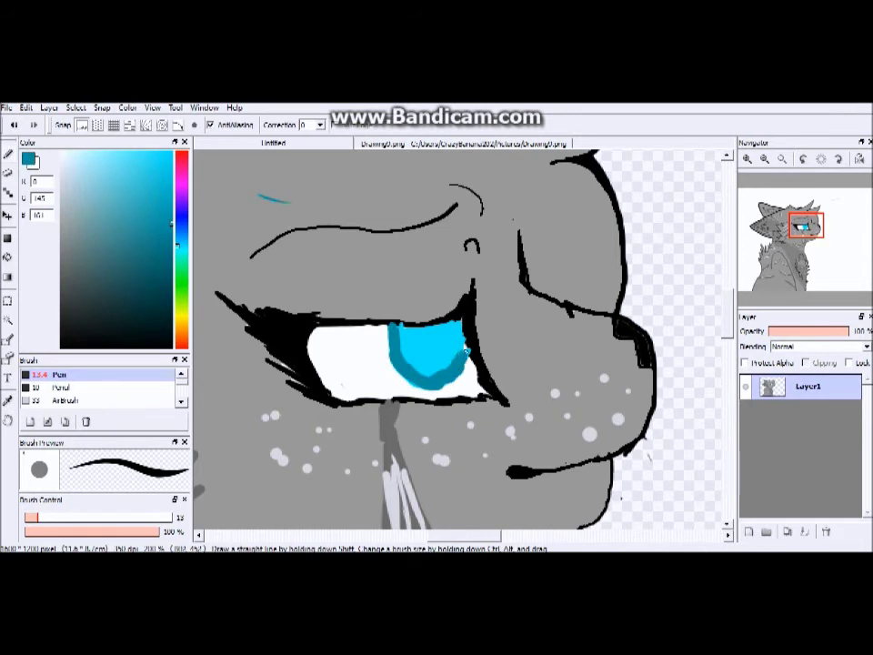
# Layer an arc of RGB 0, 190, 211 inside the iris rim and add pale blue and white highlight spots
pyautogui.click(171, 182)
pyautogui.moveTo(400, 326)
pyautogui.mouseDown()
pyautogui.moveTo(433, 368)
pyautogui.moveTo(462, 338)
pyautogui.mouseUp()
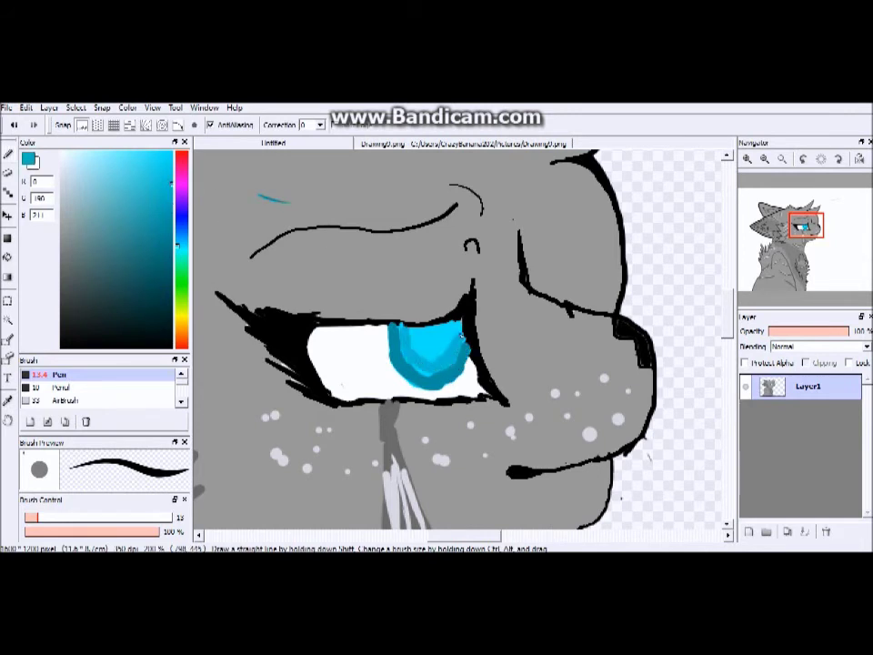
pyautogui.moveTo(172, 157); pyautogui.dragTo(117, 150)
pyautogui.moveTo(418, 331)
pyautogui.mouseDown()
pyautogui.moveTo(446, 345)
pyautogui.moveTo(449, 326)
pyautogui.mouseUp()
pyautogui.moveTo(117, 151); pyautogui.dragTo(83, 151)
pyautogui.moveTo(435, 329)
pyautogui.mouseDown()
pyautogui.moveTo(442, 335)
pyautogui.moveTo(415, 342)
pyautogui.mouseUp()
pyautogui.click(62, 153)
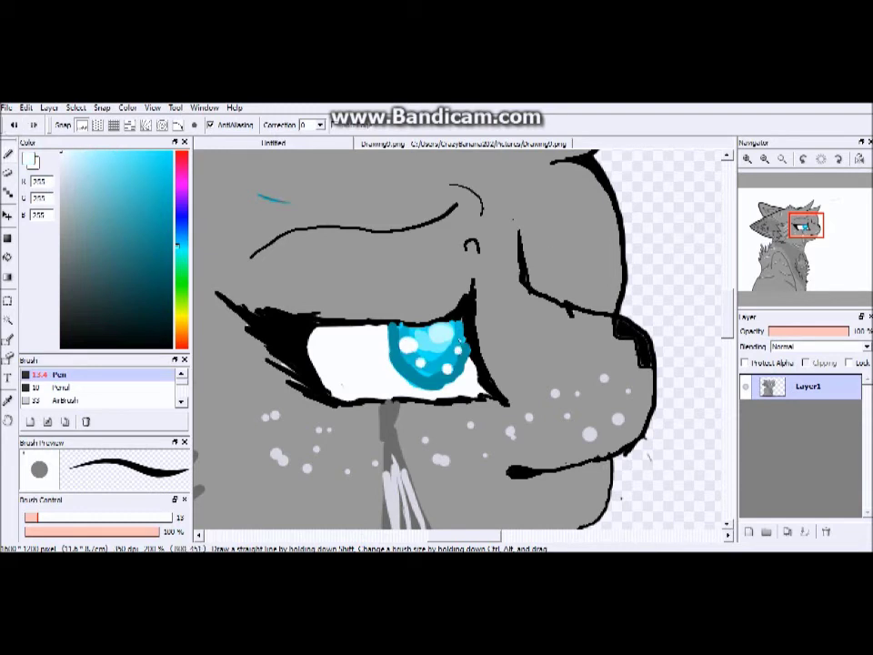
# Paint a small dark teal mark, RGB 0, 101, 113, in the upper part of the iris
pyautogui.click(171, 260)
pyautogui.moveTo(432, 329)
pyautogui.mouseDown()
pyautogui.moveTo(453, 340)
pyautogui.moveTo(462, 326)
pyautogui.moveTo(406, 329)
pyautogui.moveTo(446, 342)
pyautogui.mouseUp()
pyautogui.click(765, 162)
pyautogui.click(765, 162)
pyautogui.click(766, 162)
pyautogui.moveTo(725, 314); pyautogui.dragTo(724, 333)
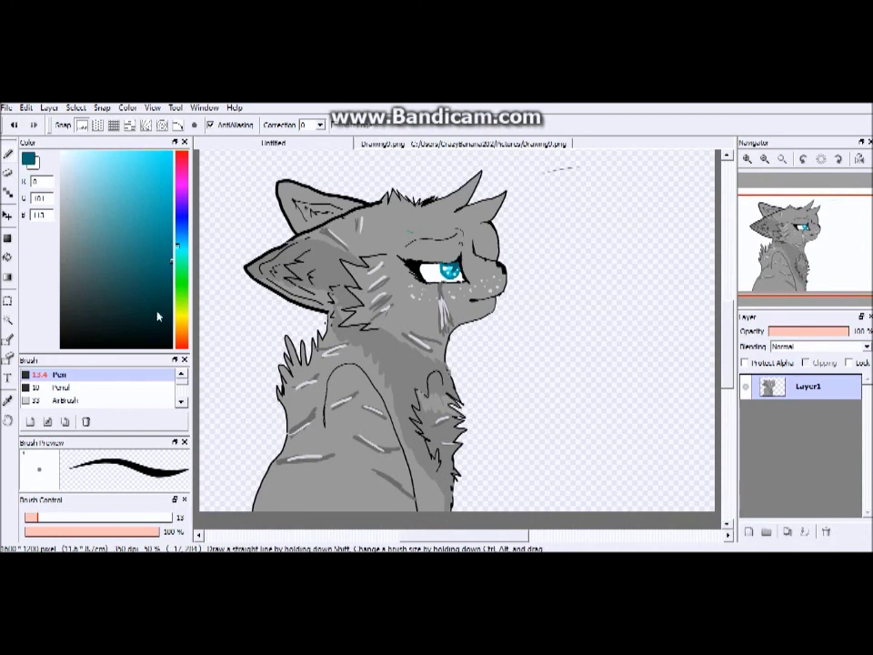
# Try to fill the transparent background with black
pyautogui.click(172, 346)
pyautogui.click(7, 257)
pyautogui.click(250, 306)
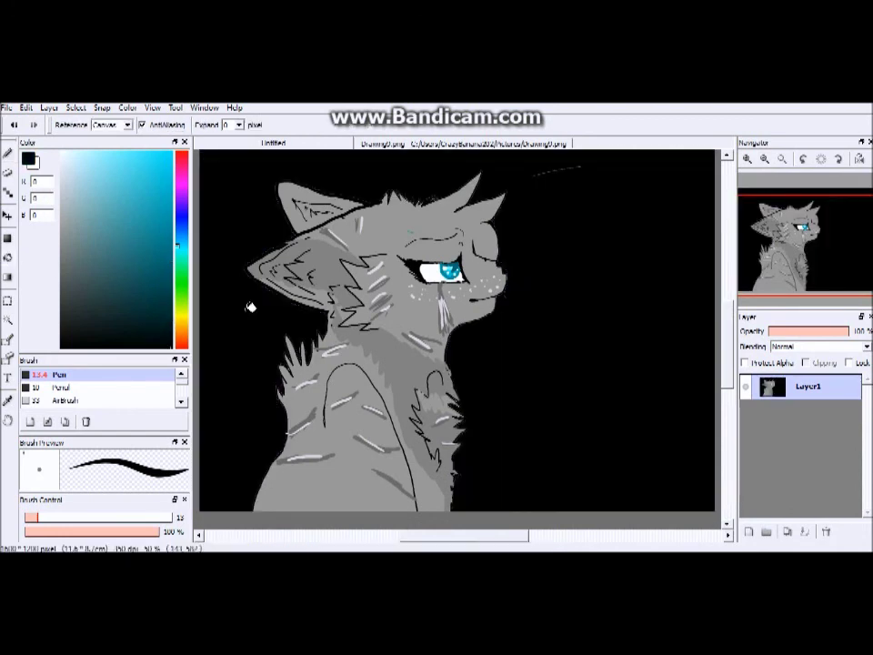
pyautogui.click(14, 126)
# Airbrush a bright blue glow over the eye at size 200 and 7% opacity
pyautogui.moveTo(182, 385); pyautogui.dragTo(182, 391)
pyautogui.click(162, 376)
pyautogui.click(171, 153)
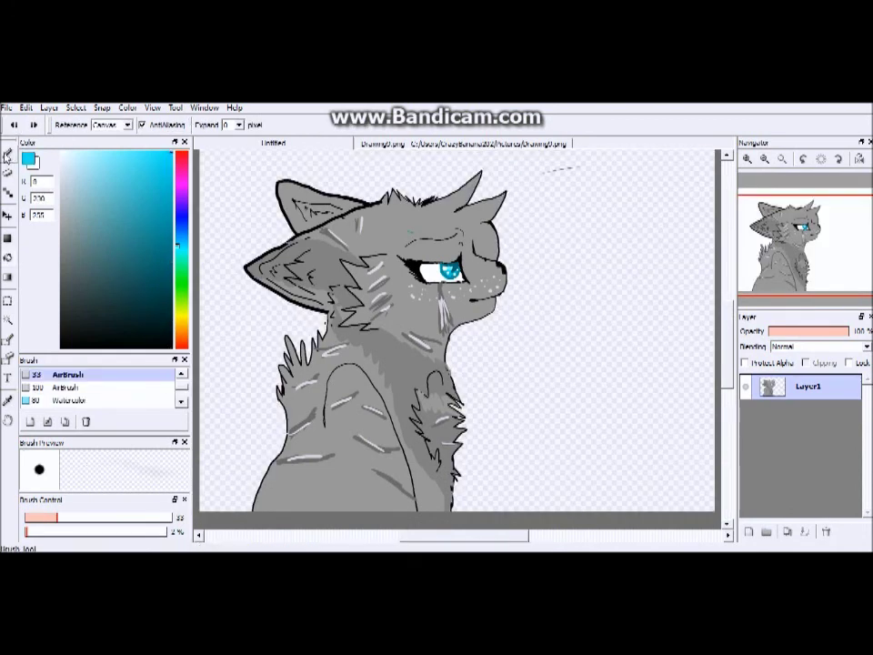
pyautogui.click(7, 154)
pyautogui.moveTo(113, 517); pyautogui.dragTo(143, 520)
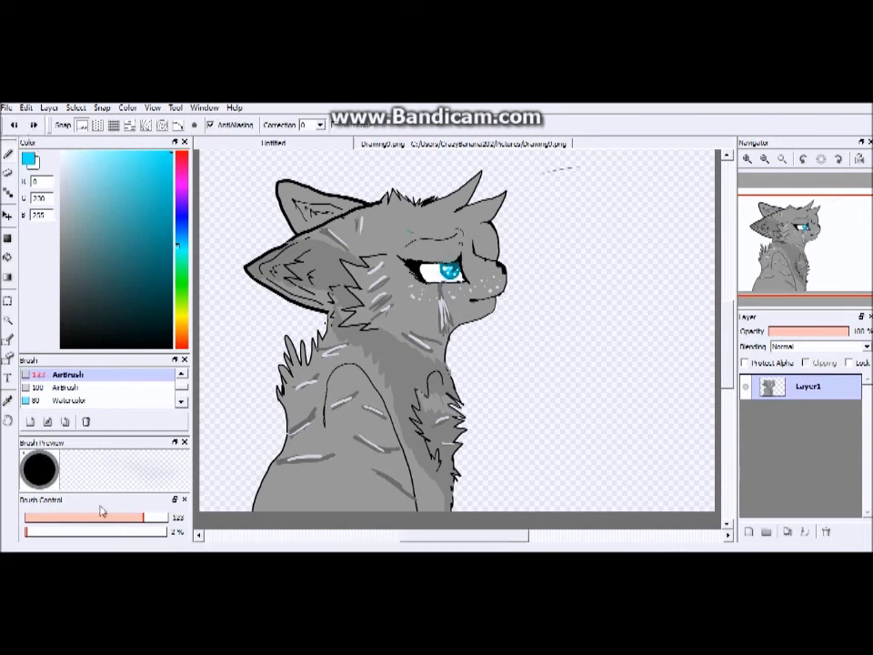
pyautogui.moveTo(118, 517); pyautogui.dragTo(171, 518)
pyautogui.moveTo(37, 532)
pyautogui.mouseDown()
pyautogui.moveTo(54, 532)
pyautogui.moveTo(33, 531)
pyautogui.mouseUp()
pyautogui.click(451, 269)
pyautogui.scroll(2, 729, 335)
pyautogui.scroll(2, 728, 335)
pyautogui.scroll(-4, 720, 338)
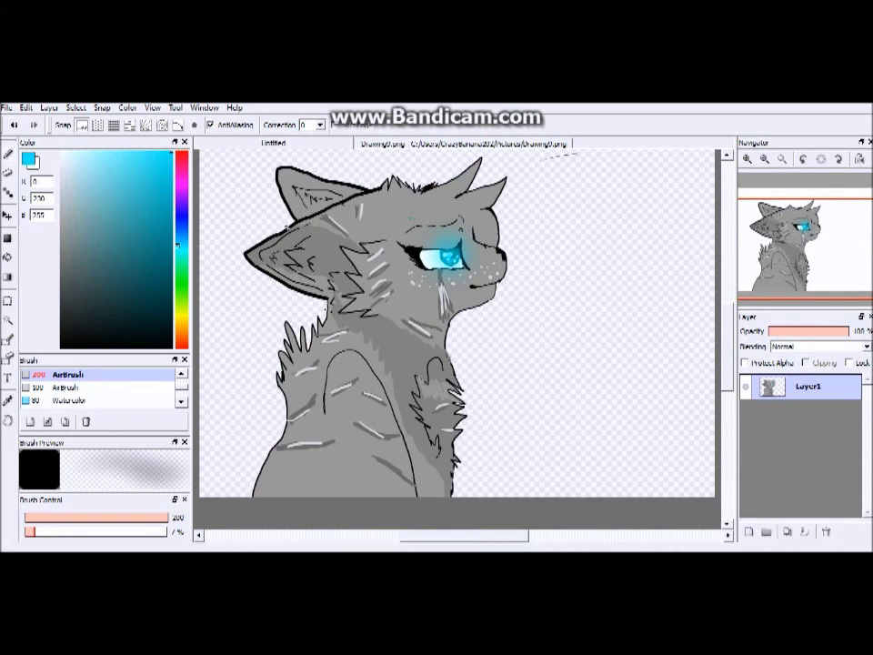
# Handwrite the name in bright blue with the pen in the empty area beside the cat's chest
pyautogui.scroll(2, 164, 397)
pyautogui.click(64, 374)
pyautogui.moveTo(536, 347)
pyautogui.mouseDown()
pyautogui.moveTo(519, 385)
pyautogui.moveTo(587, 383)
pyautogui.moveTo(635, 398)
pyautogui.mouseUp()
# Try an airbrushed bright blue glow around the handwritten name
pyautogui.click(64, 400)
pyautogui.moveTo(514, 359); pyautogui.dragTo(637, 392)
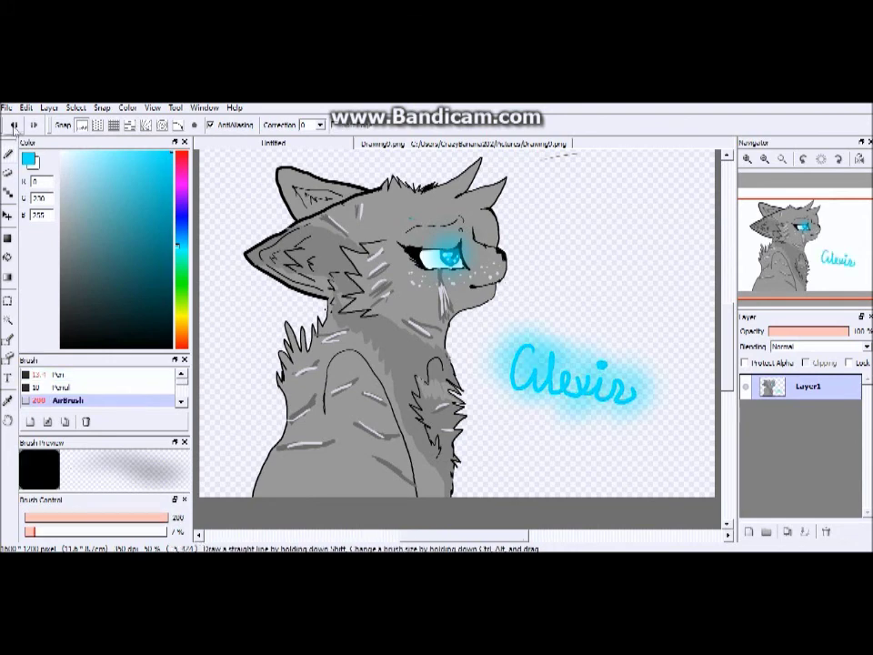
pyautogui.click(16, 126)
# Recolour the name's letters dark teal, RGB 0, 152, 169, and airbrush a bright blue glow around them
pyautogui.click(171, 217)
pyautogui.click(8, 257)
pyautogui.click(537, 374)
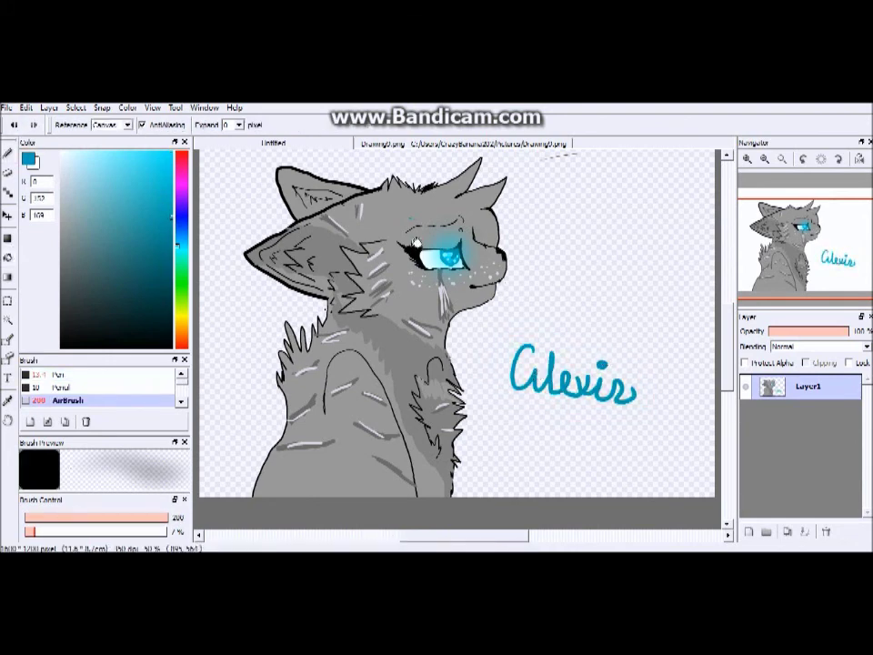
pyautogui.click(171, 153)
pyautogui.click(7, 154)
pyautogui.moveTo(519, 369); pyautogui.dragTo(575, 392)
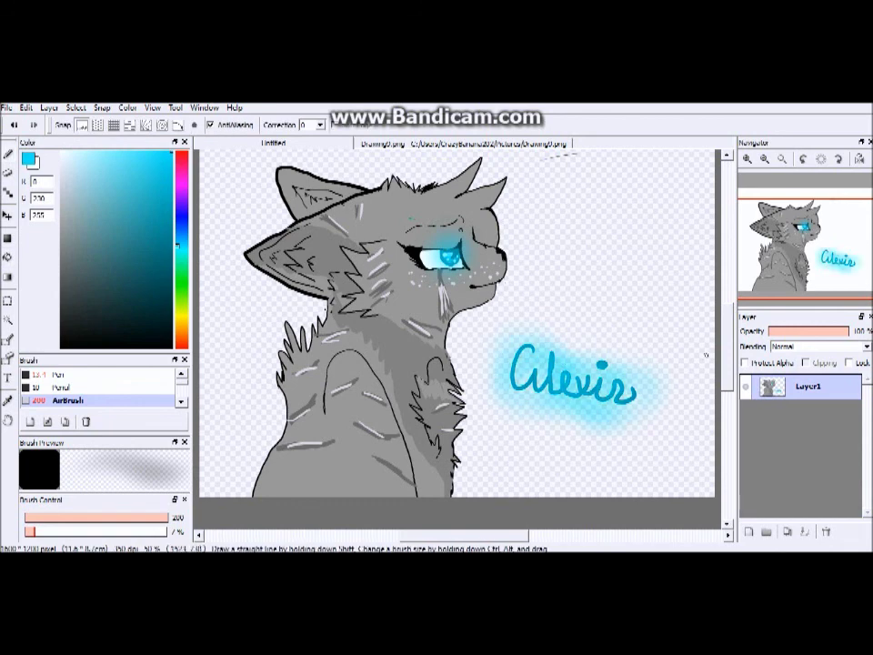
# Erase the stray thin line in the empty area above the name
pyautogui.moveTo(727, 354); pyautogui.dragTo(727, 342)
pyautogui.click(7, 173)
pyautogui.moveTo(580, 205); pyautogui.dragTo(557, 215)
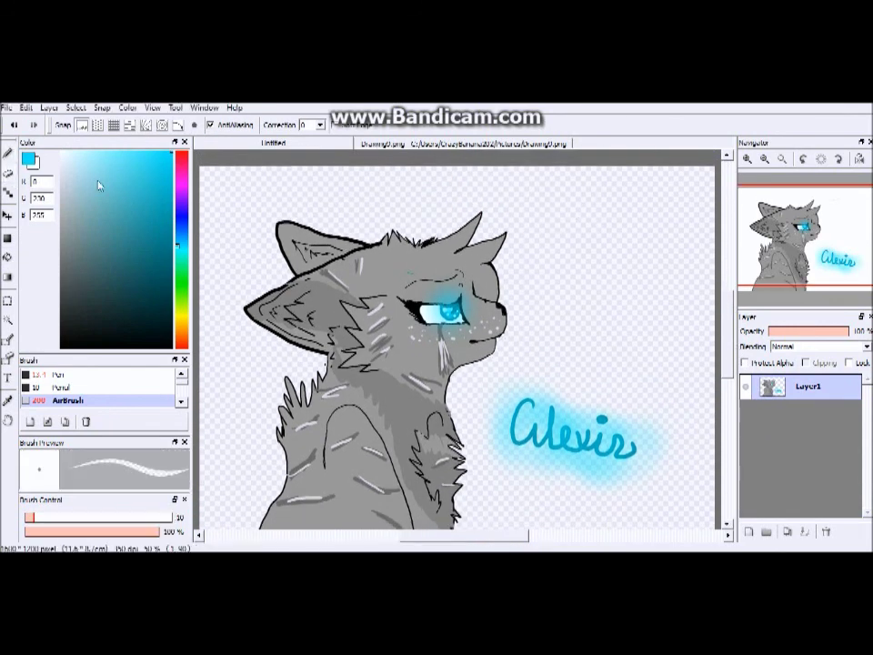
# Draw a heart above the name in RGB 0, 190, 211 with an airbrushed bright blue glow
pyautogui.click(8, 153)
pyautogui.moveTo(582, 269); pyautogui.dragTo(579, 318)
pyautogui.moveTo(592, 272)
pyautogui.mouseDown()
pyautogui.moveTo(622, 302)
pyautogui.moveTo(602, 281)
pyautogui.moveTo(587, 325)
pyautogui.mouseUp()
pyautogui.click(171, 184)
pyautogui.press('n')
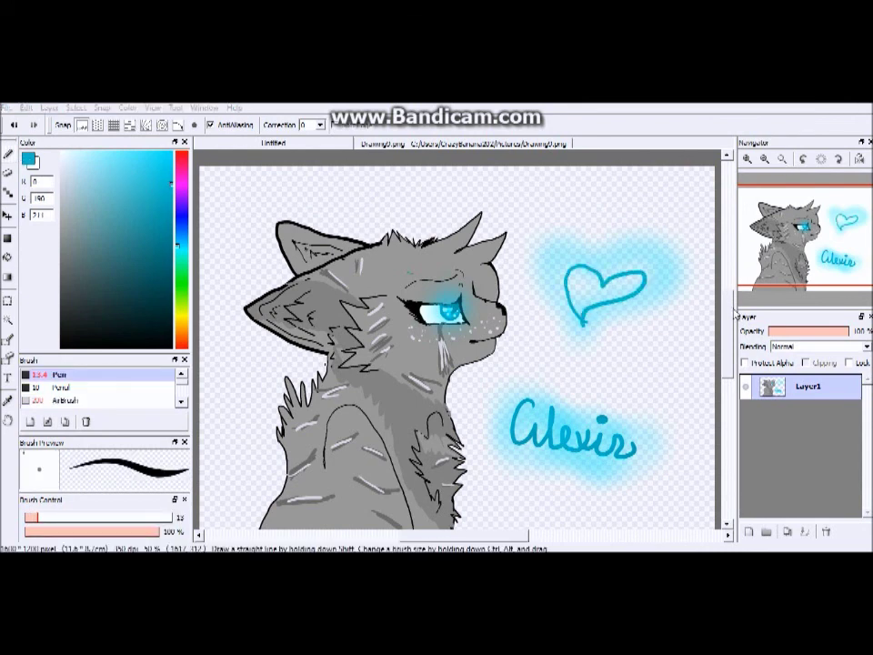
# Prepare a fill in darker grey, RGB 122, 122, 122, for the cat's fur
pyautogui.moveTo(731, 314); pyautogui.dragTo(732, 327)
pyautogui.click(7, 400)
pyautogui.click(371, 355)
pyautogui.click(8, 257)
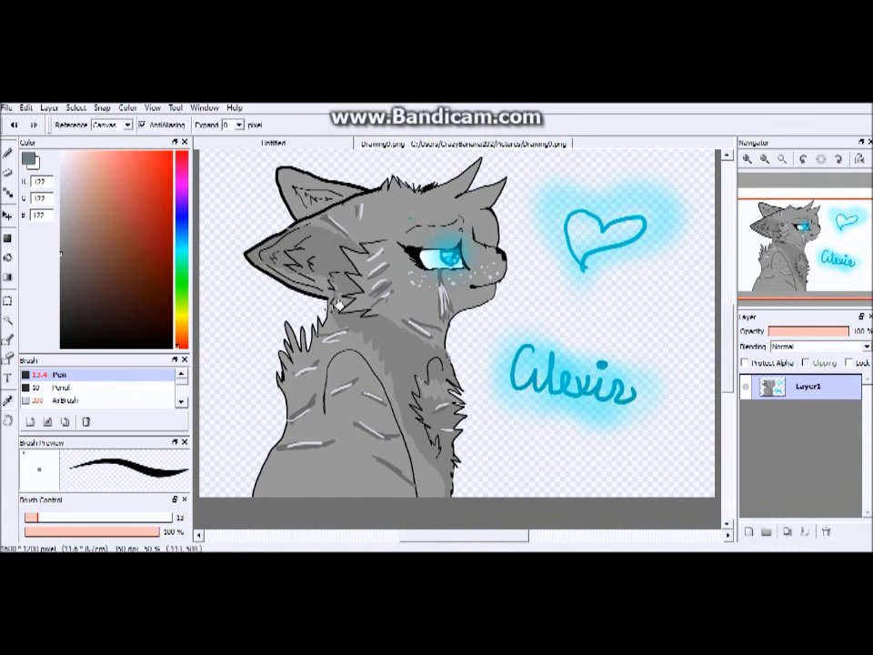